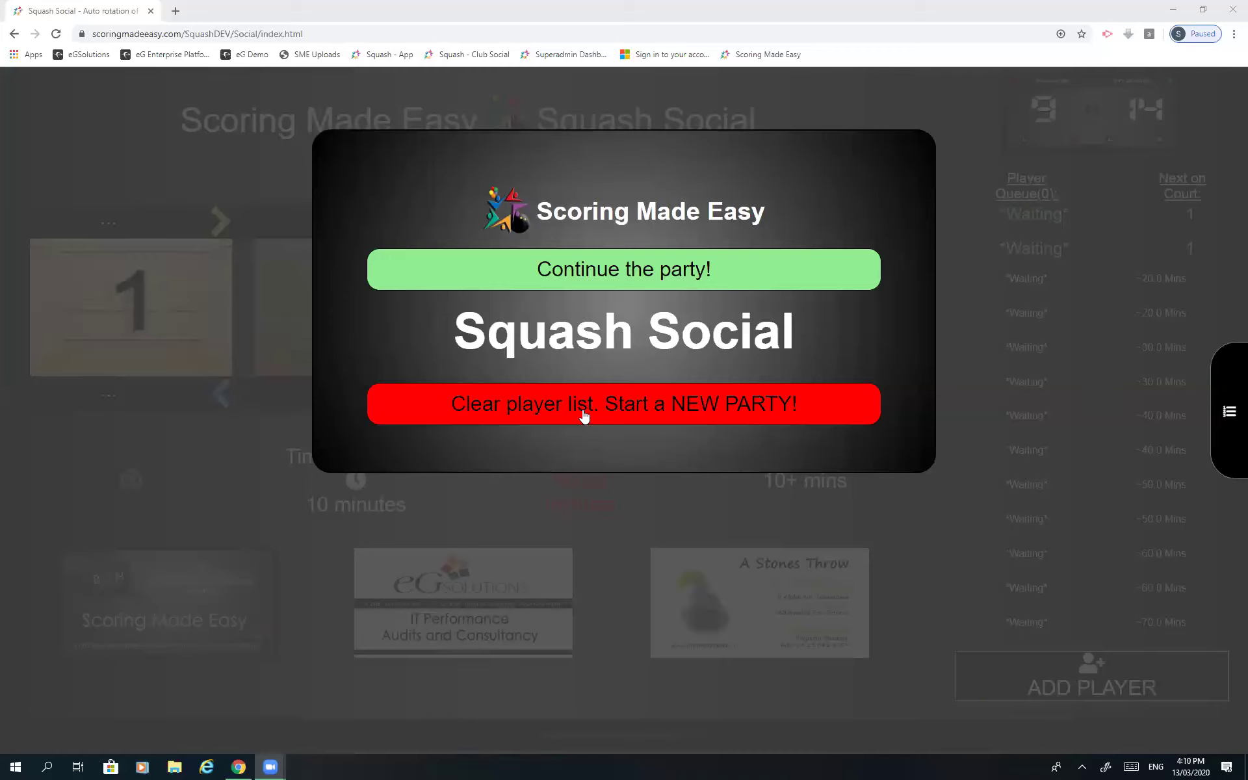
Reset the party, confirming that all players are cleared from the list
{"action": "left_click", "coordinate": [544, 409]}
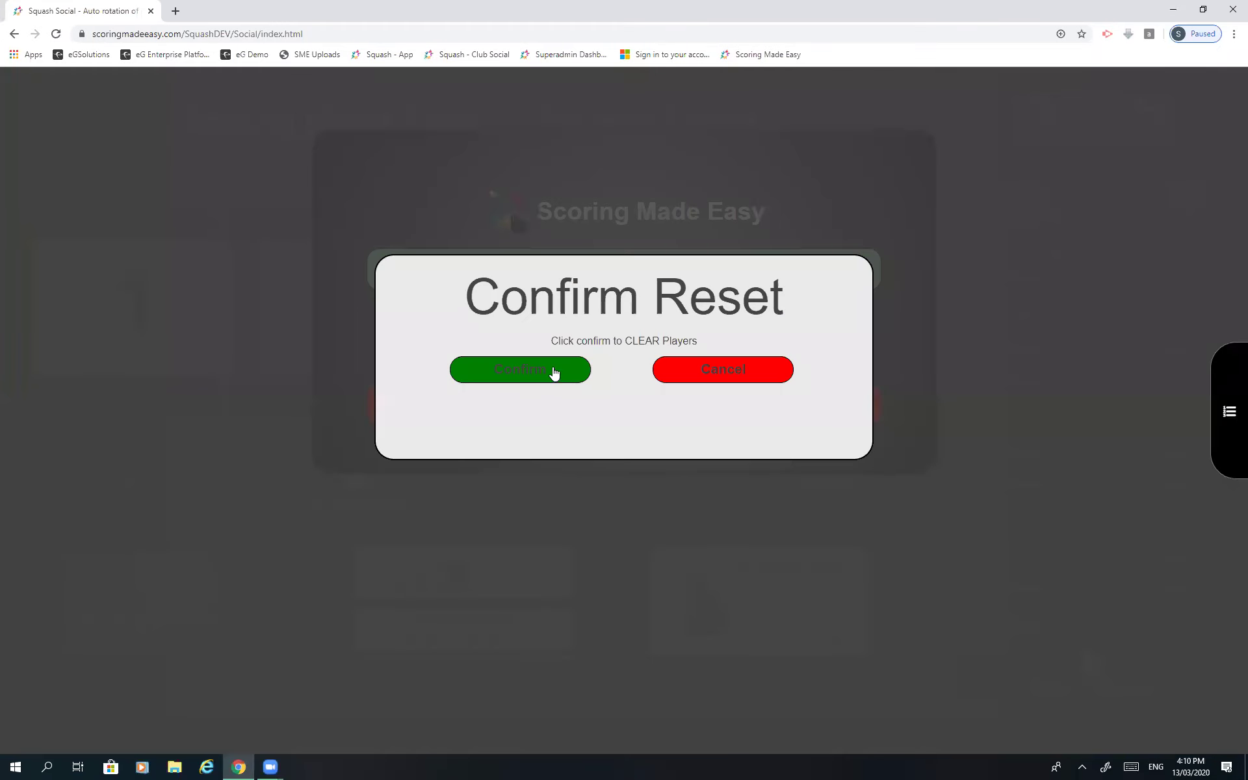
{"action": "left_click", "coordinate": [511, 375]}
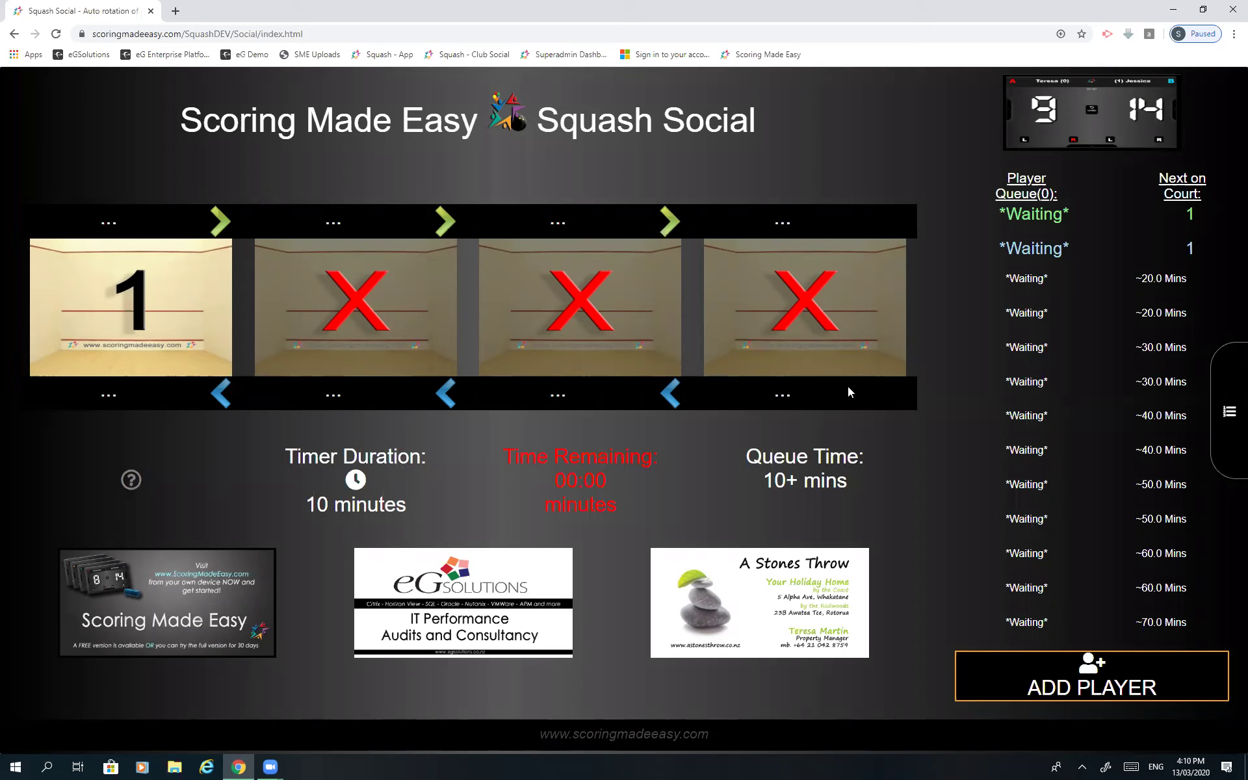
Set Max Courts to 3 in the social's Settings and submit
{"action": "left_click", "coordinate": [1230, 413]}
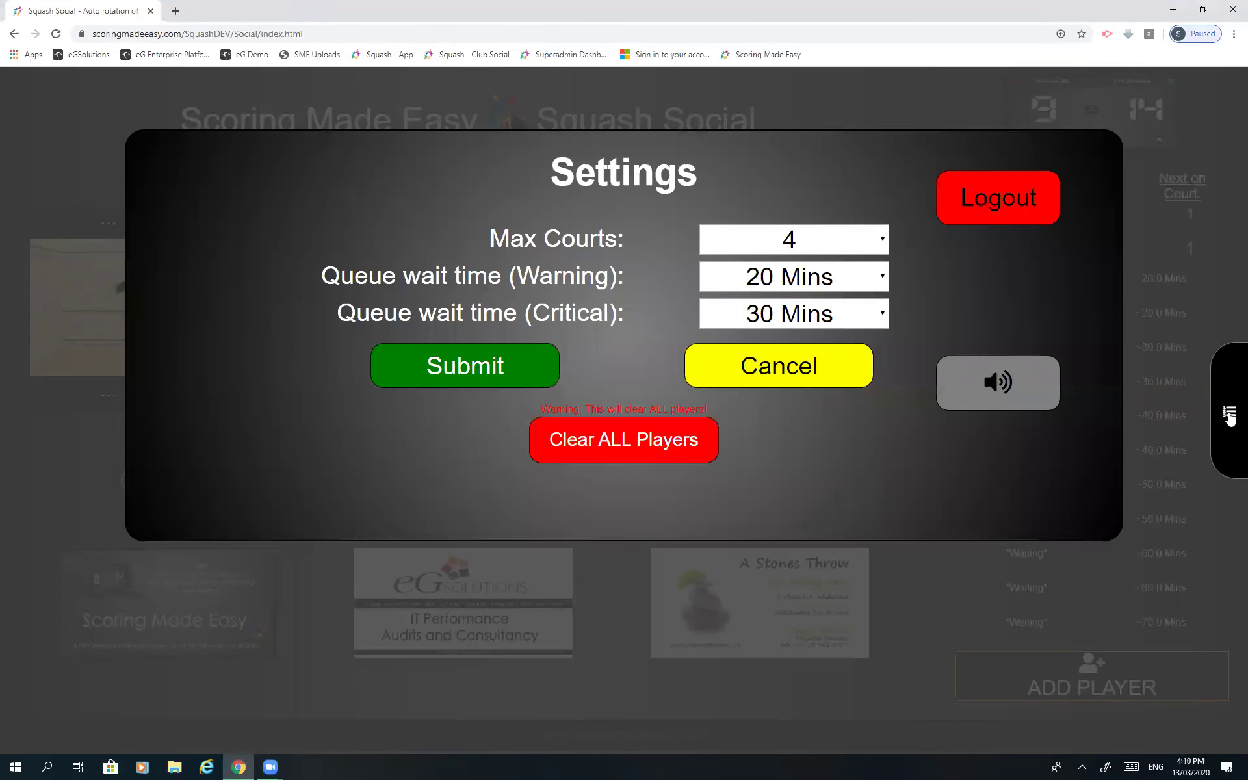
{"action": "left_click", "coordinate": [886, 249]}
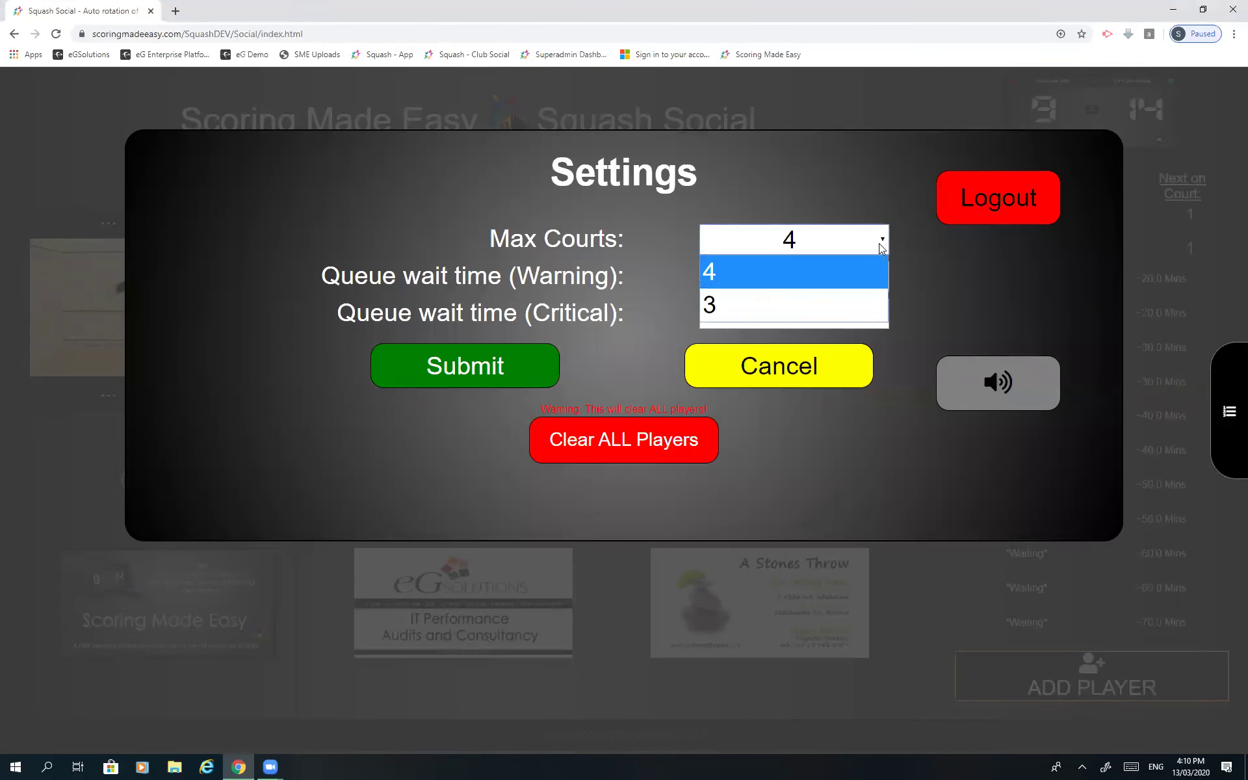
{"action": "left_click", "coordinate": [732, 307]}
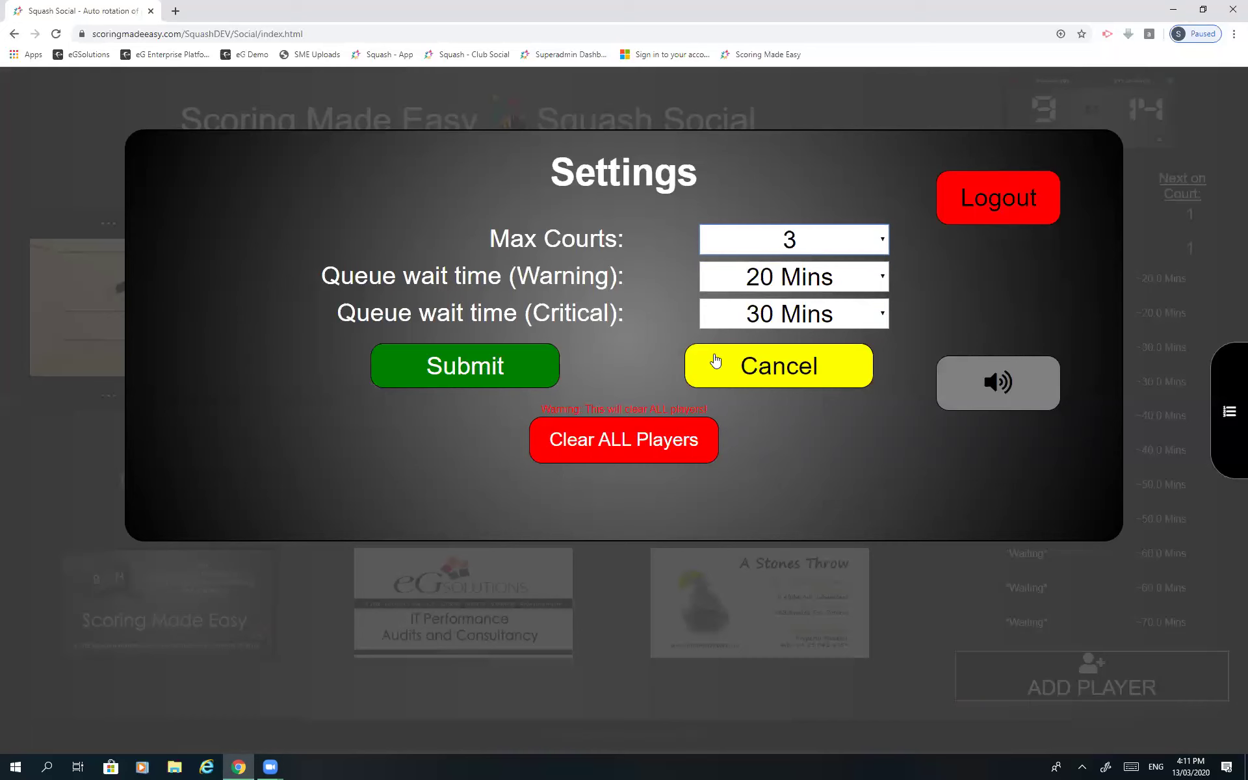
{"action": "left_click", "coordinate": [466, 376]}
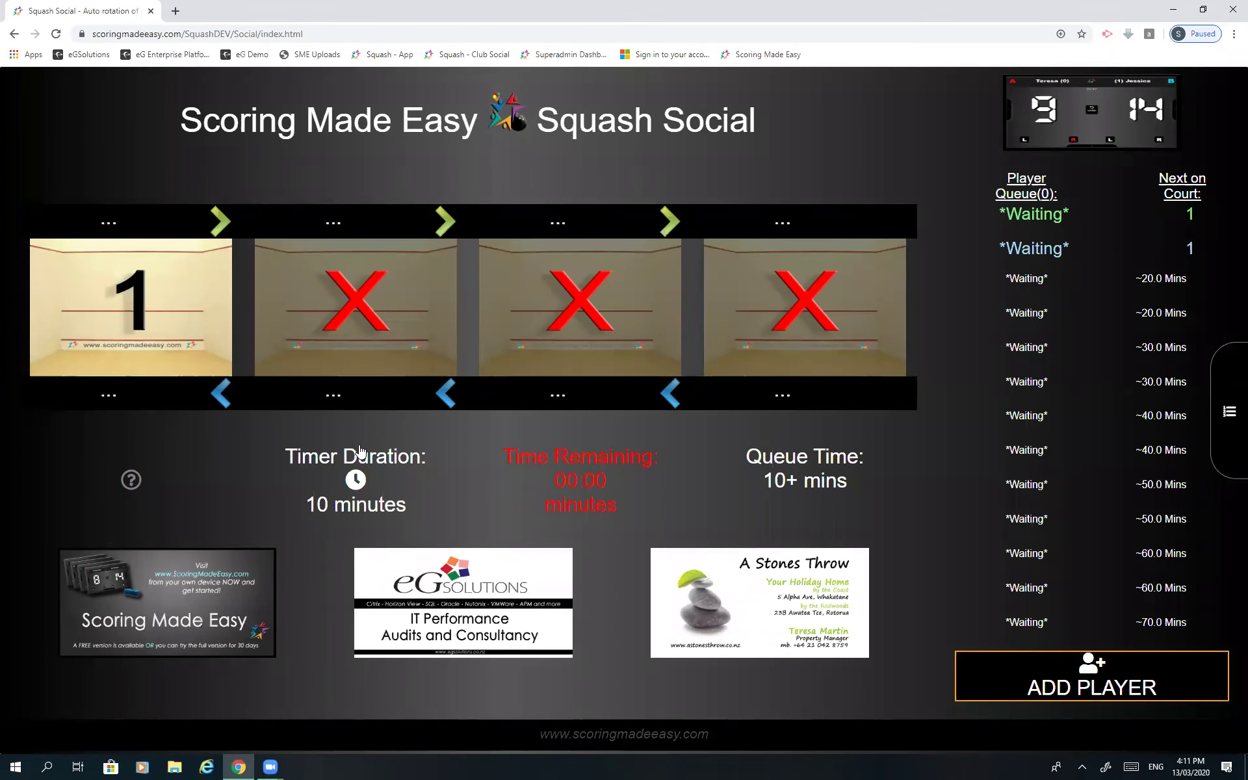
Add players Sean and Tim to fill court 1
{"action": "left_click", "coordinate": [1089, 680]}
{"action": "type", "text": "Sean"}
{"action": "key", "text": "Return"}
{"action": "left_click", "coordinate": [1108, 683]}
{"action": "type", "text": "Tim"}
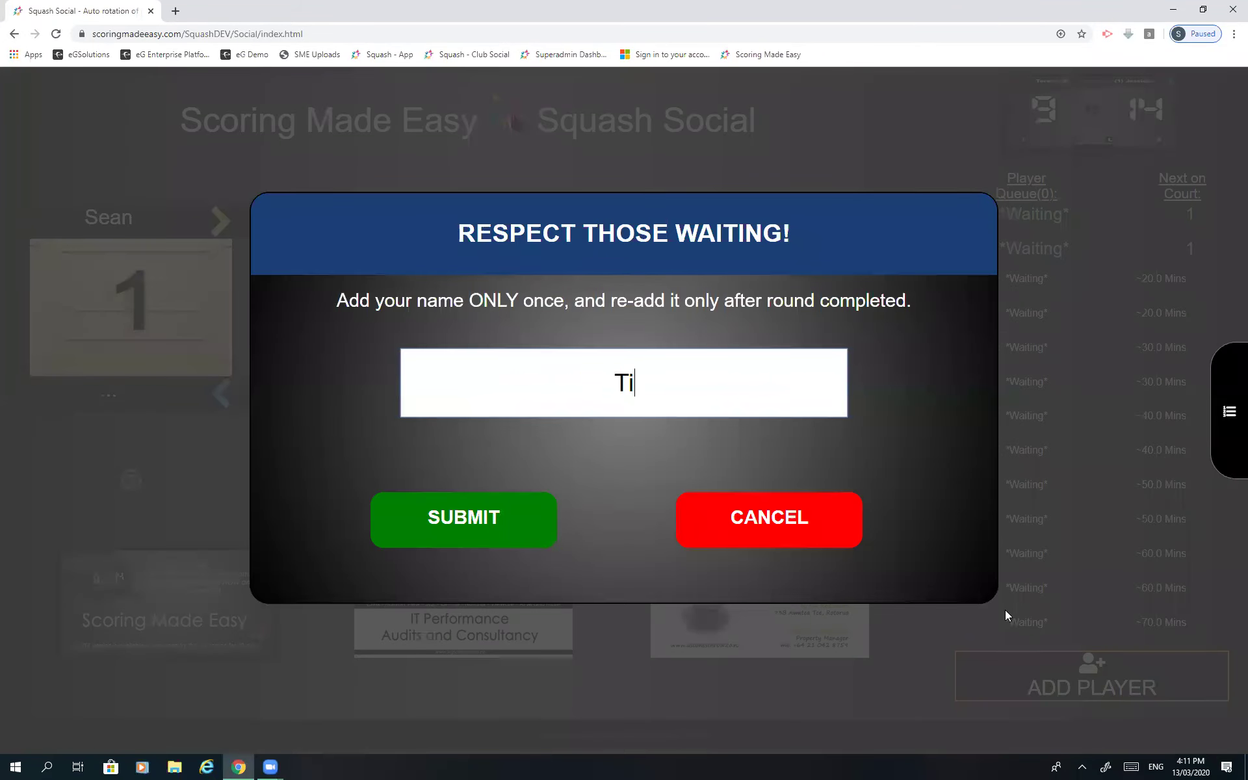
{"action": "key", "text": "Return"}
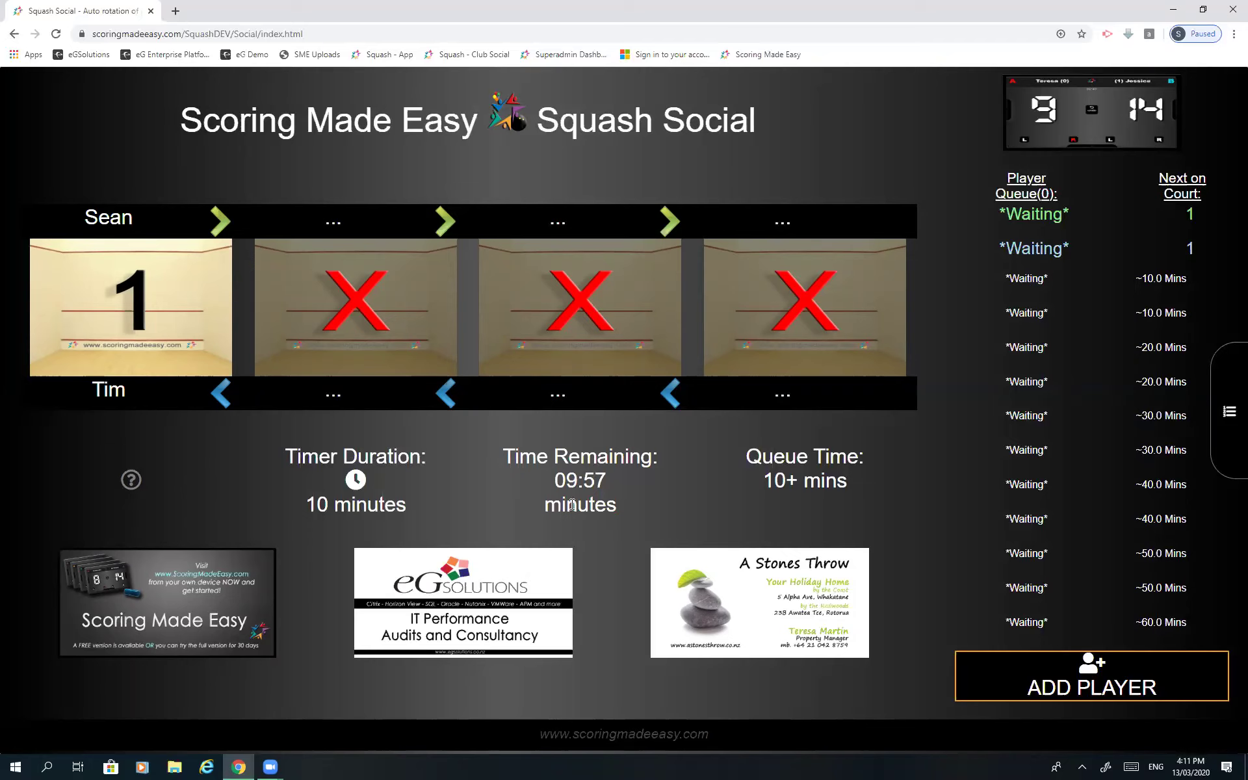
{"action": "left_click", "coordinate": [329, 492]}
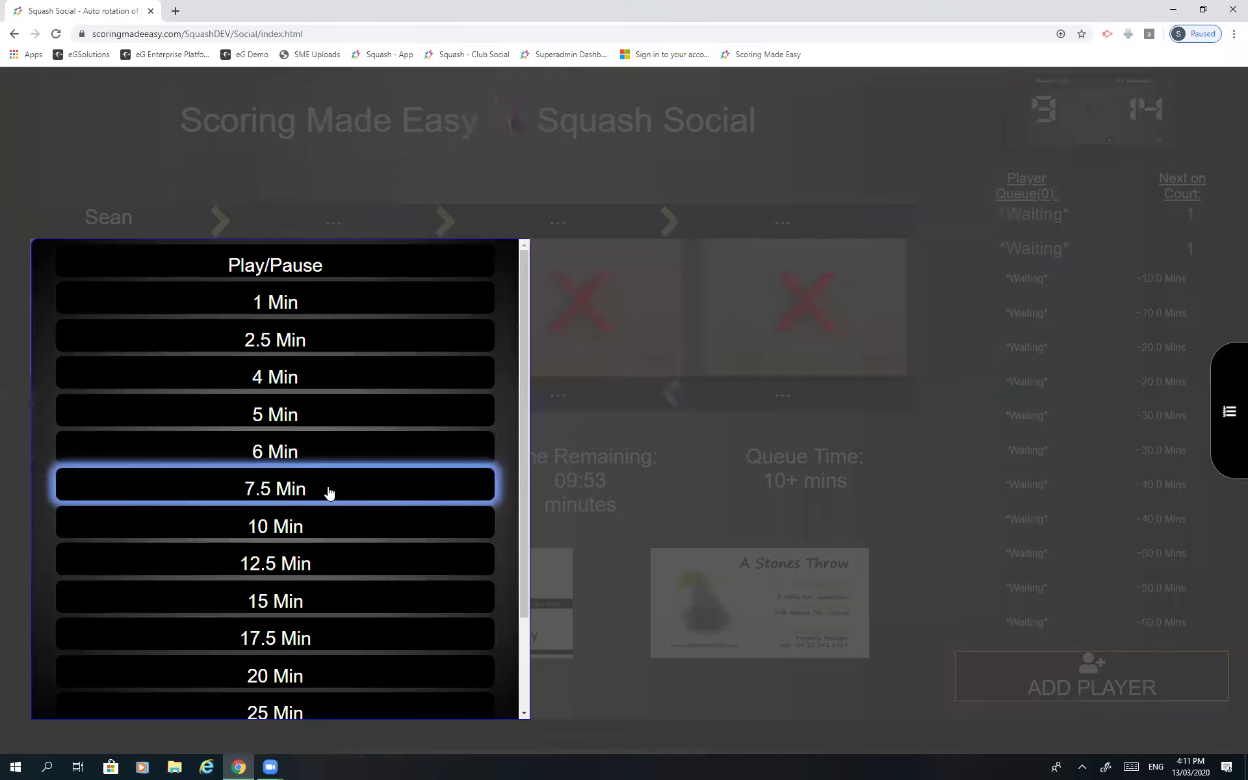
{"action": "scroll", "coordinate": [279, 553], "scroll_direction": "down", "scroll_amount": 2}
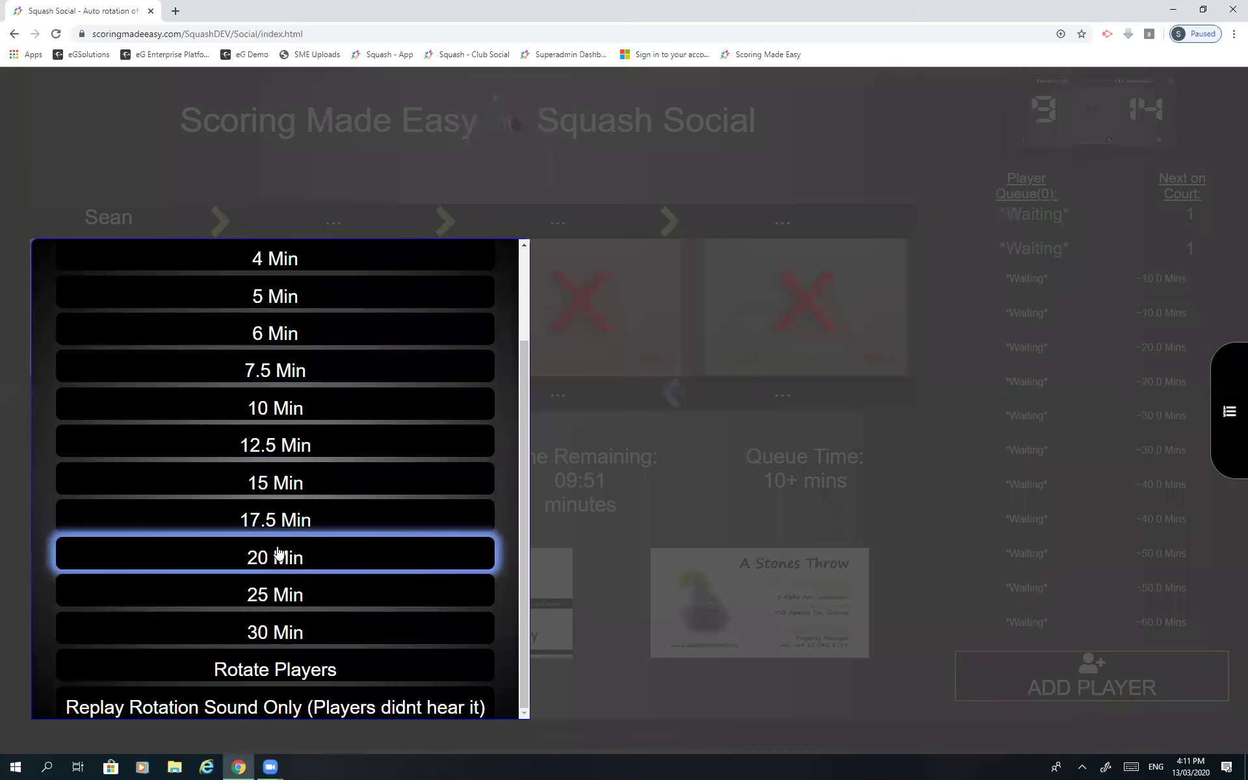
{"action": "scroll", "coordinate": [280, 553], "scroll_direction": "up", "scroll_amount": 2}
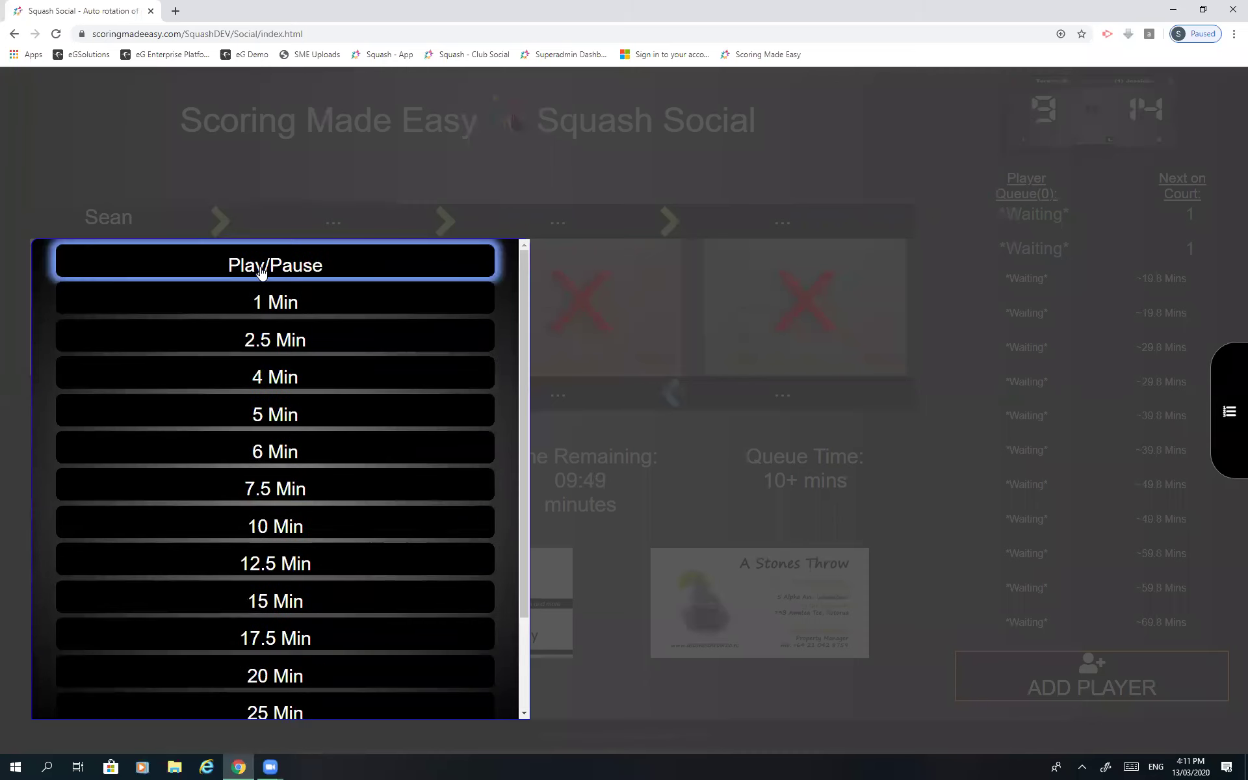
{"action": "scroll", "coordinate": [310, 409], "scroll_direction": "down", "scroll_amount": 2}
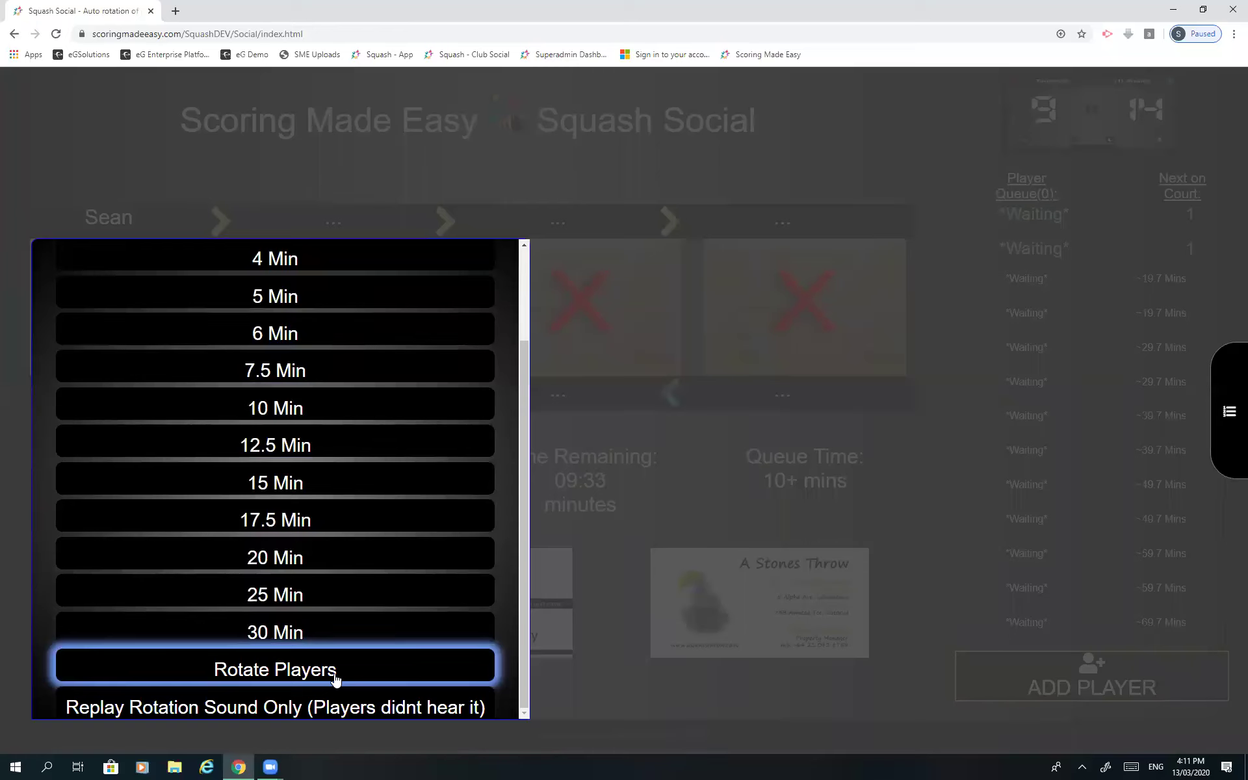
{"action": "left_click", "coordinate": [686, 519]}
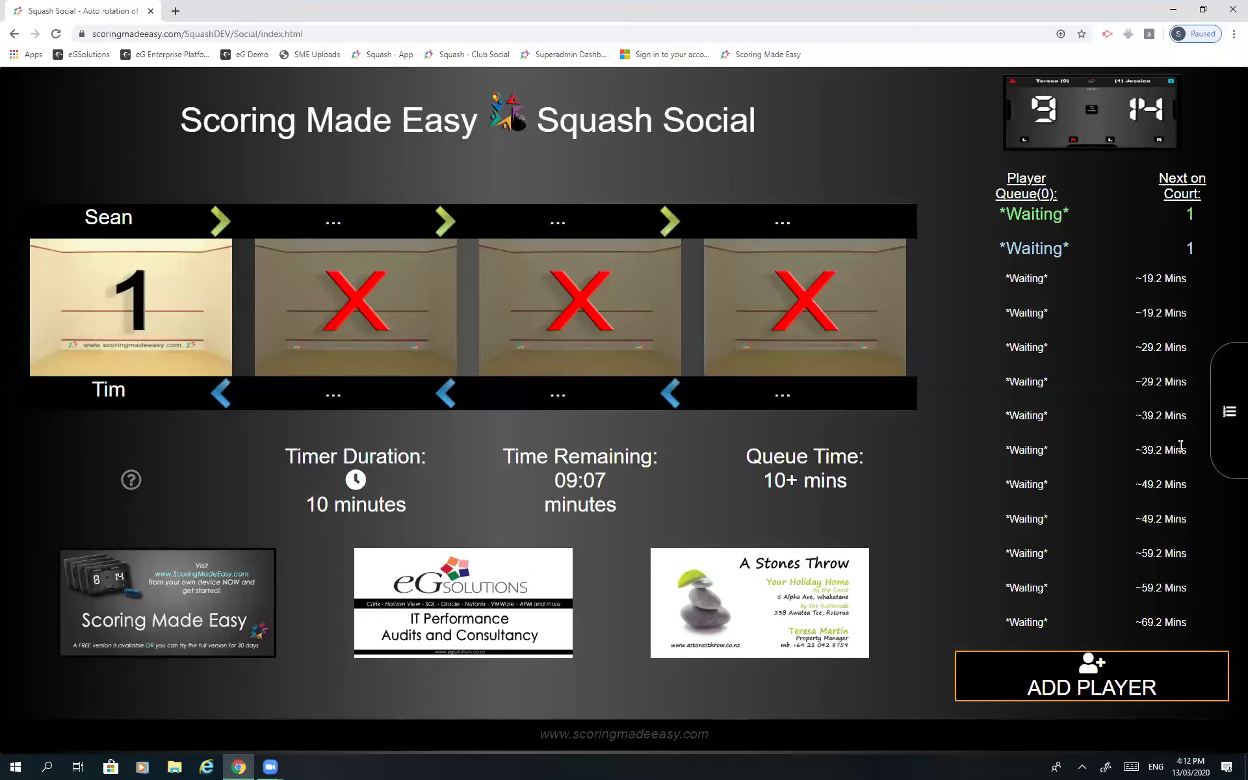
Open Settings and the timer duration options, closing both without changes
{"action": "left_click", "coordinate": [1229, 413]}
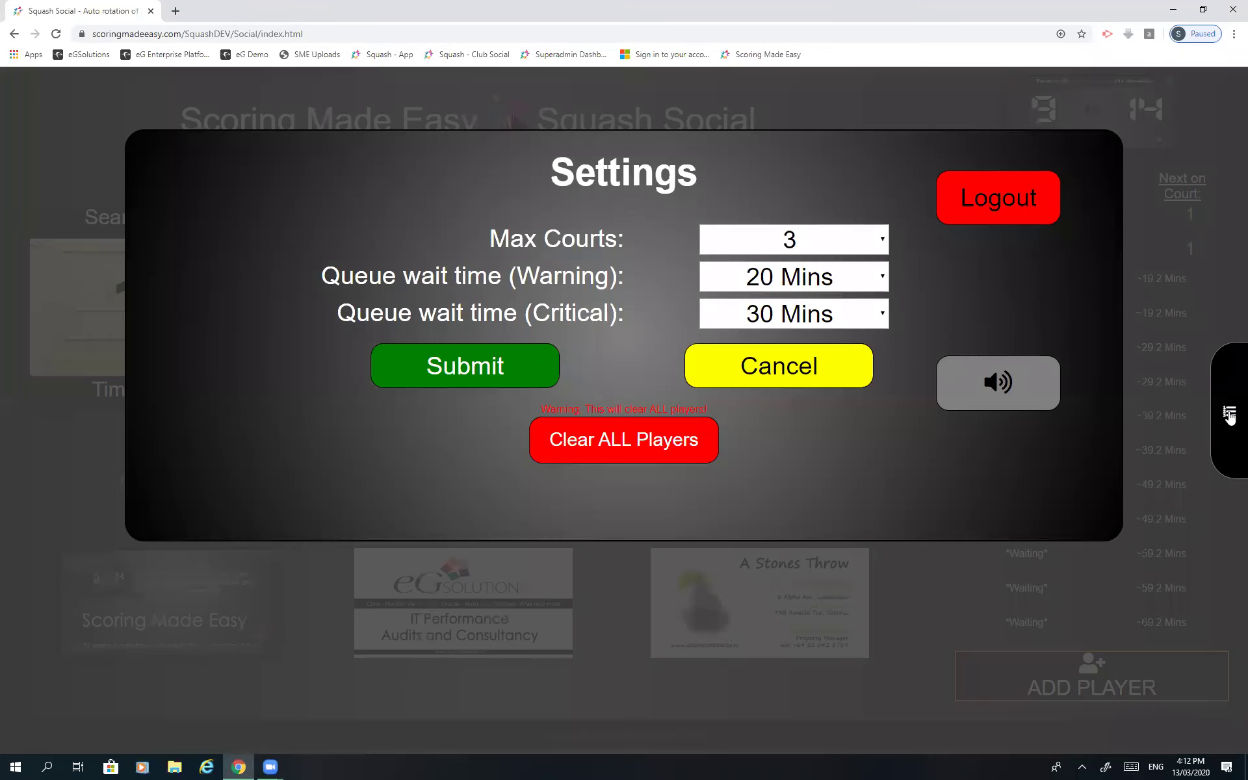
{"action": "left_click", "coordinate": [750, 385]}
{"action": "left_click", "coordinate": [348, 482]}
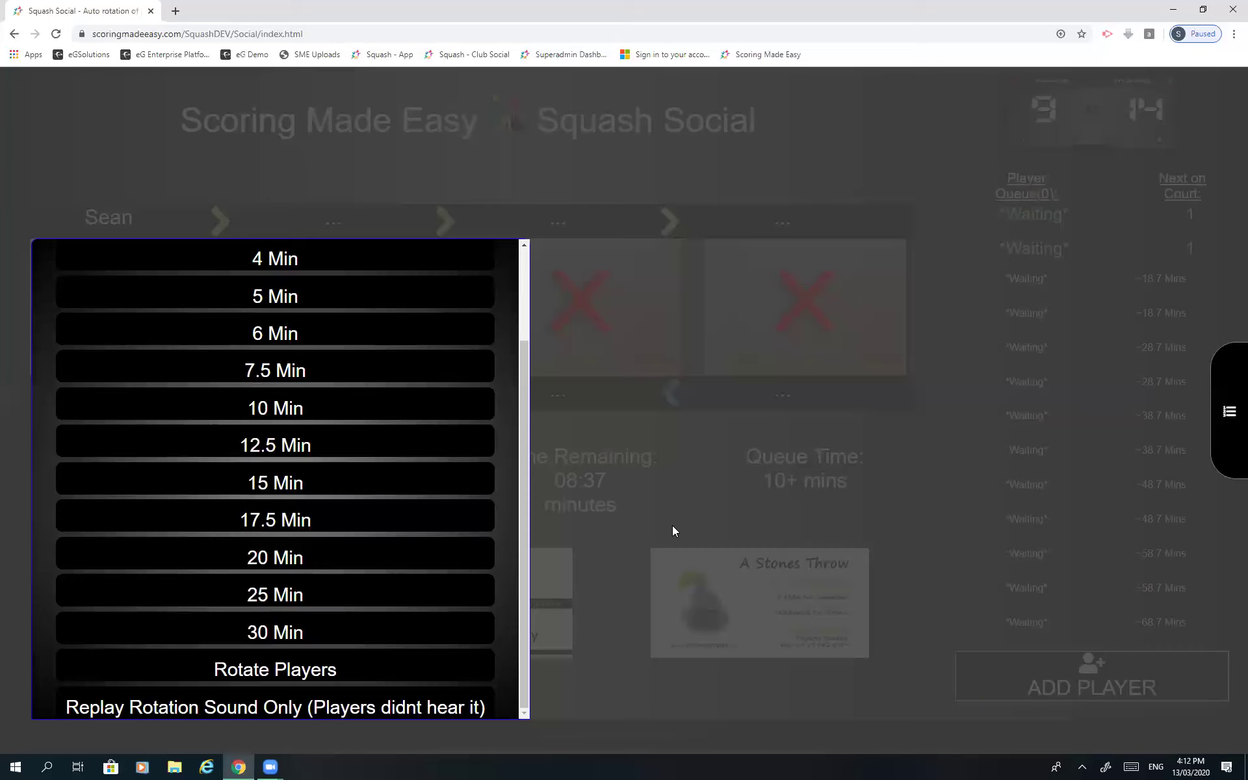
{"action": "left_click", "coordinate": [707, 520]}
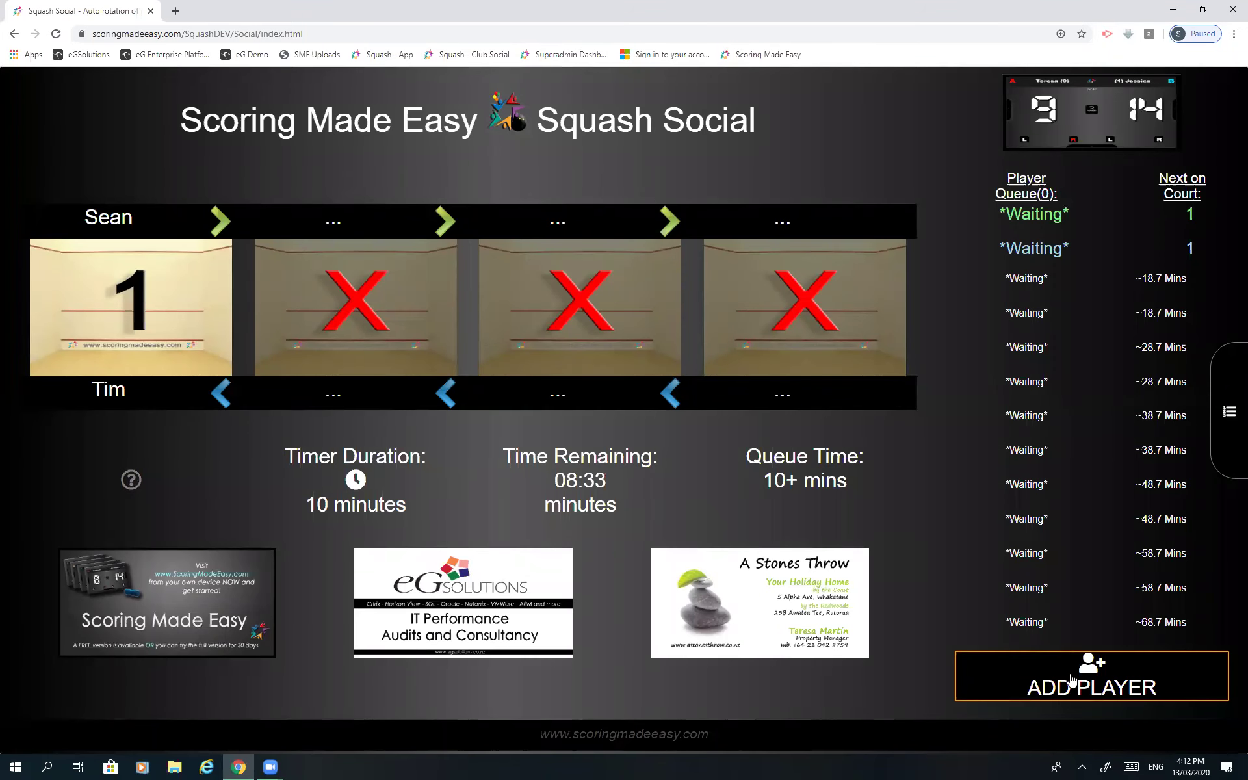
Add players Jill, Jacky and Ben, filling court 2 and starting court 3
{"action": "left_click", "coordinate": [1108, 684]}
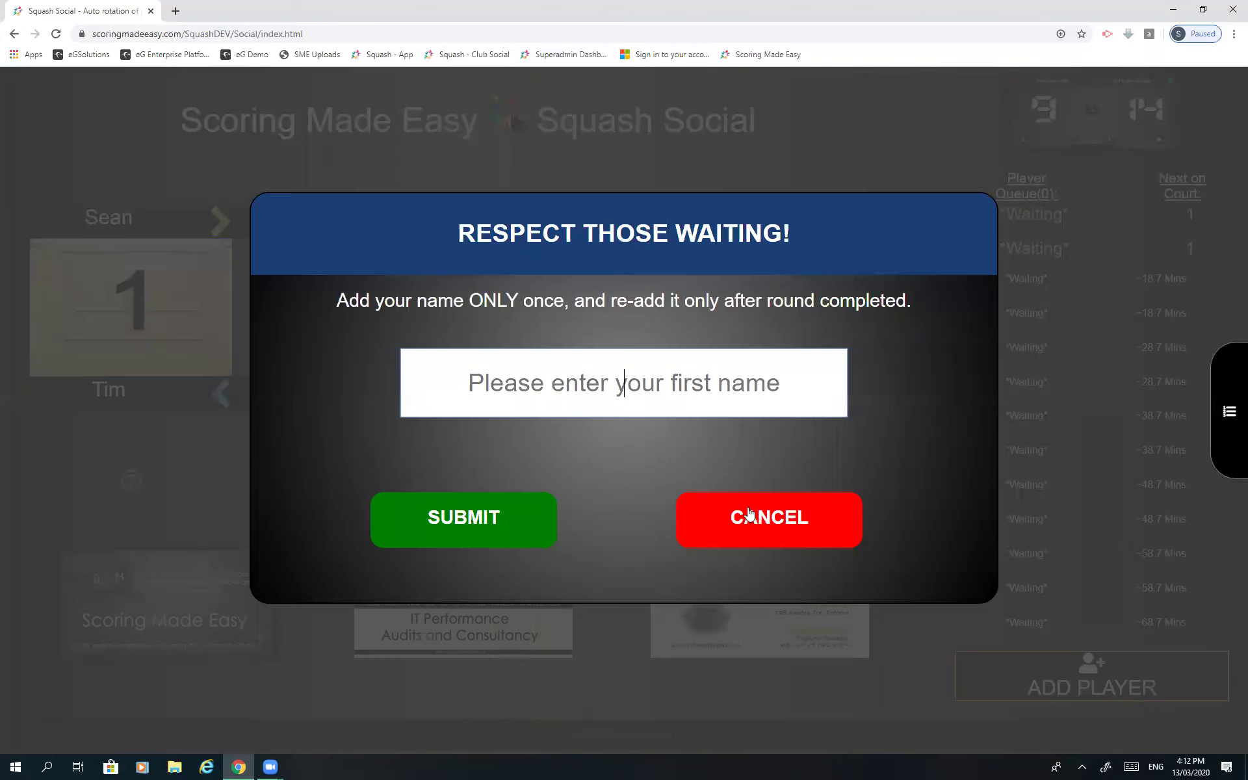
{"action": "type", "text": "Jill"}
{"action": "key", "text": "Return"}
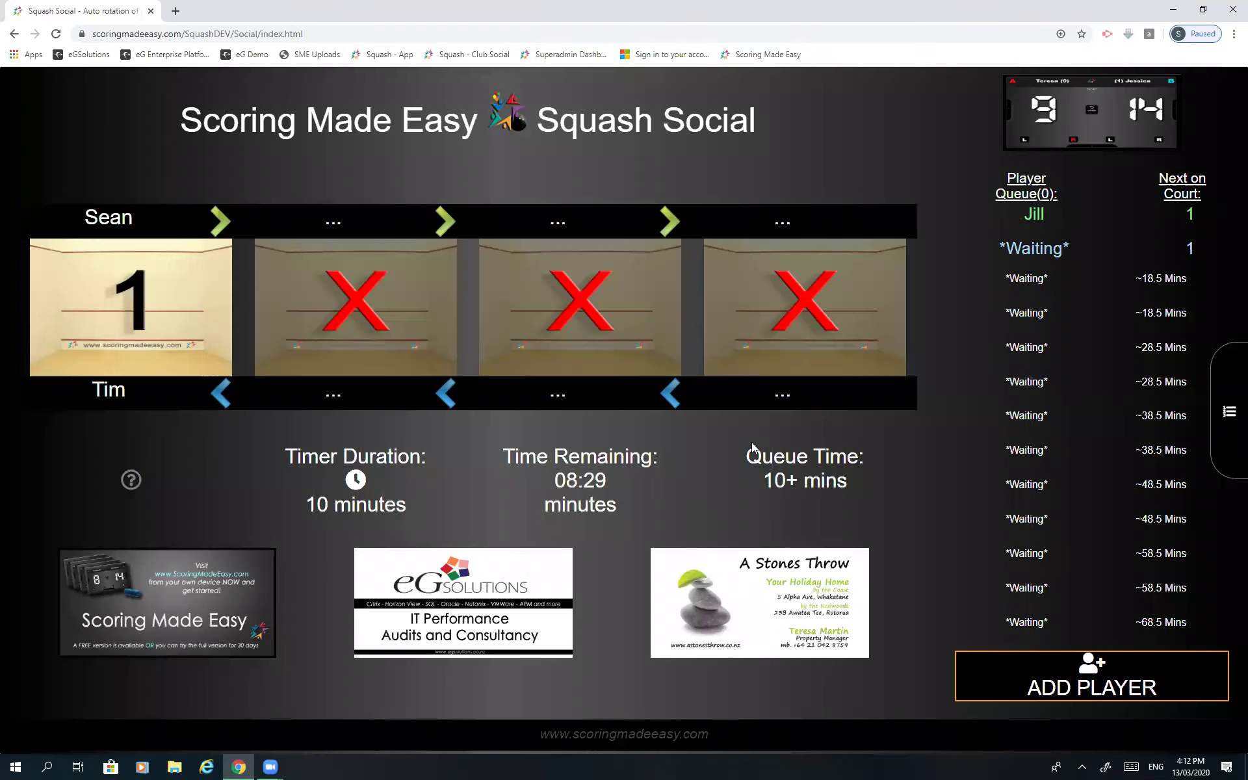
{"action": "left_click", "coordinate": [1080, 673]}
{"action": "type", "text": "Jacky"}
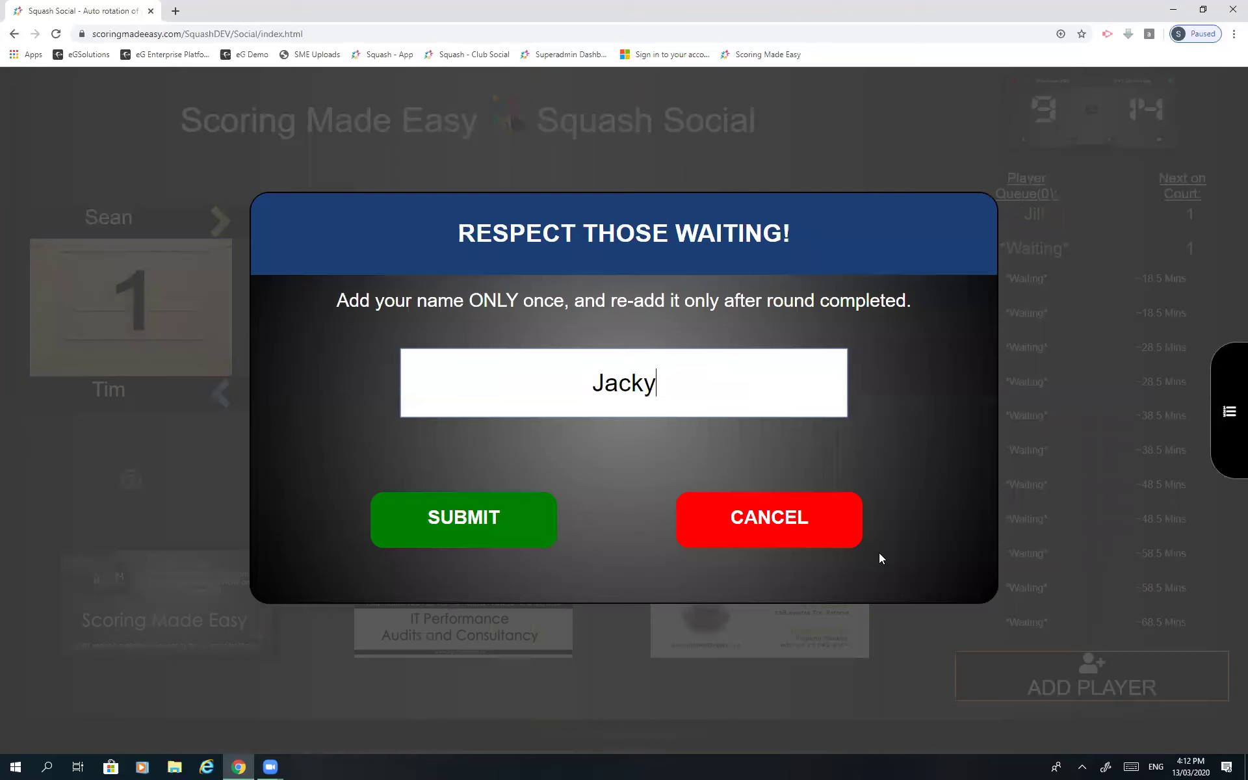
{"action": "key", "text": "Return"}
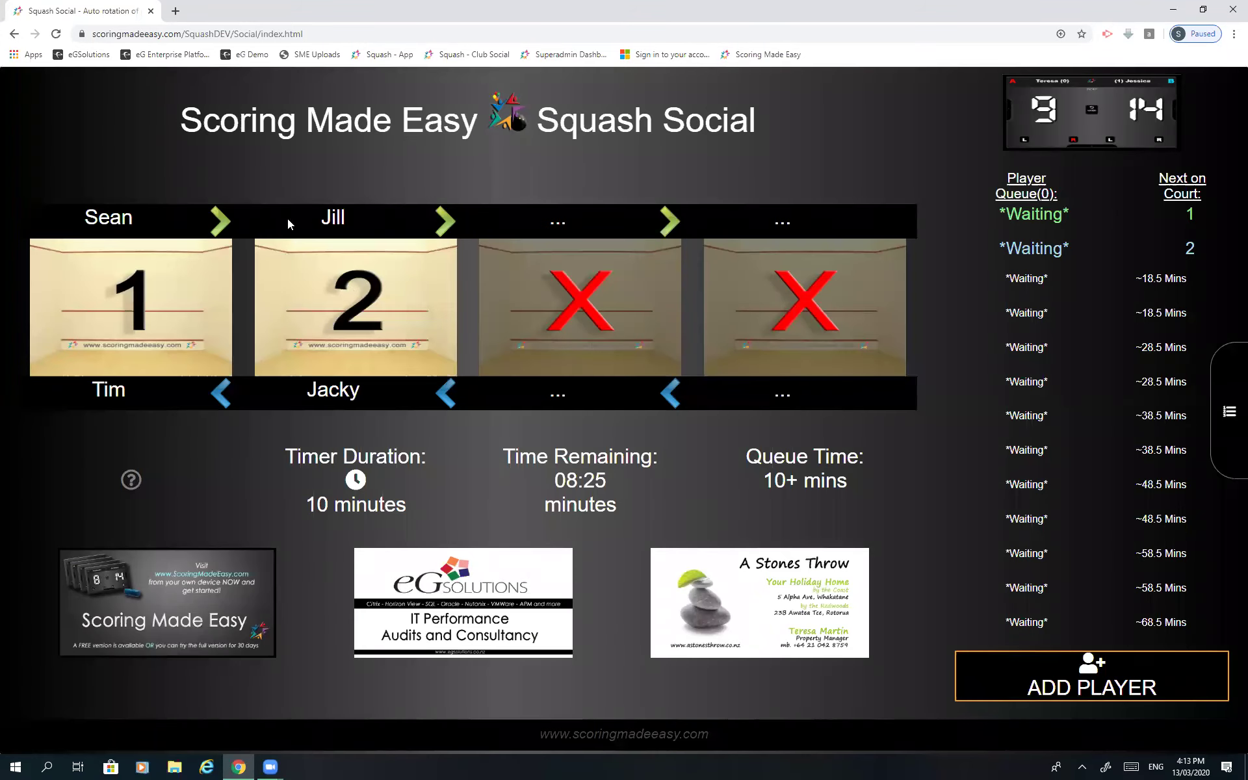
{"action": "left_click", "coordinate": [1099, 688]}
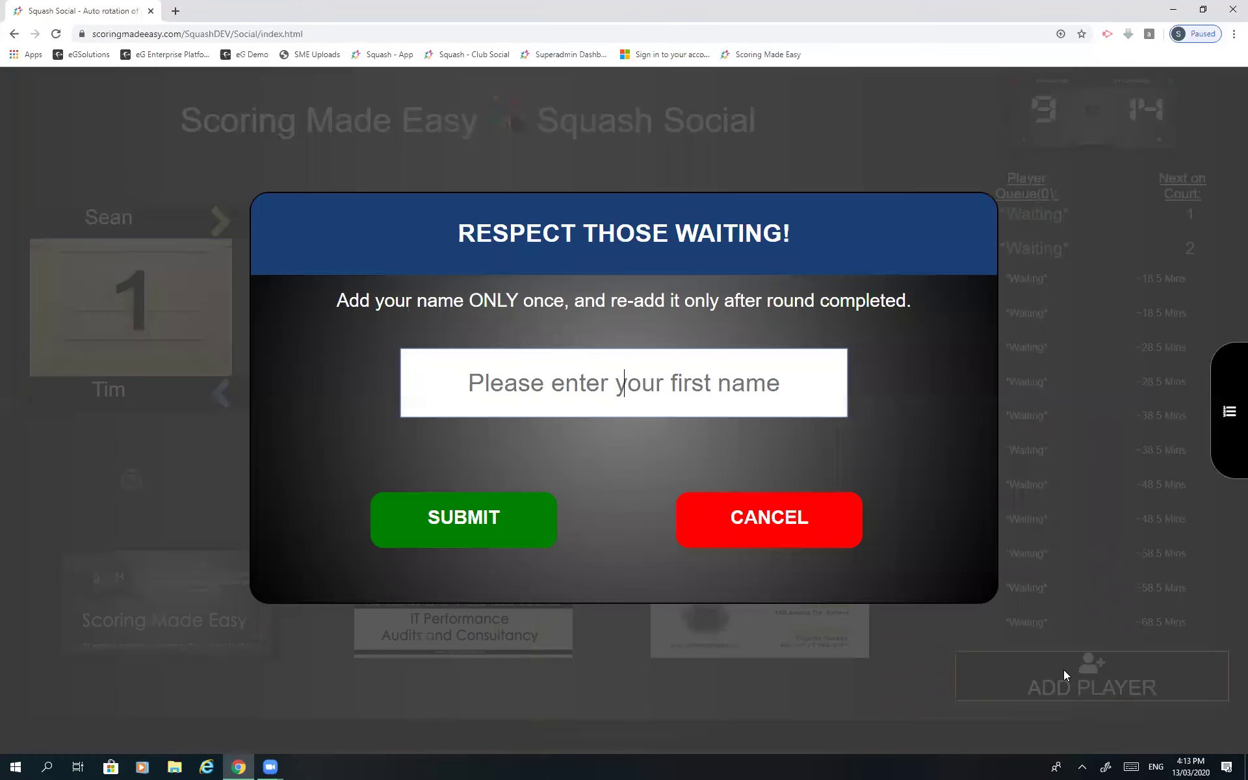
{"action": "type", "text": "Ben"}
{"action": "key", "text": "Return"}
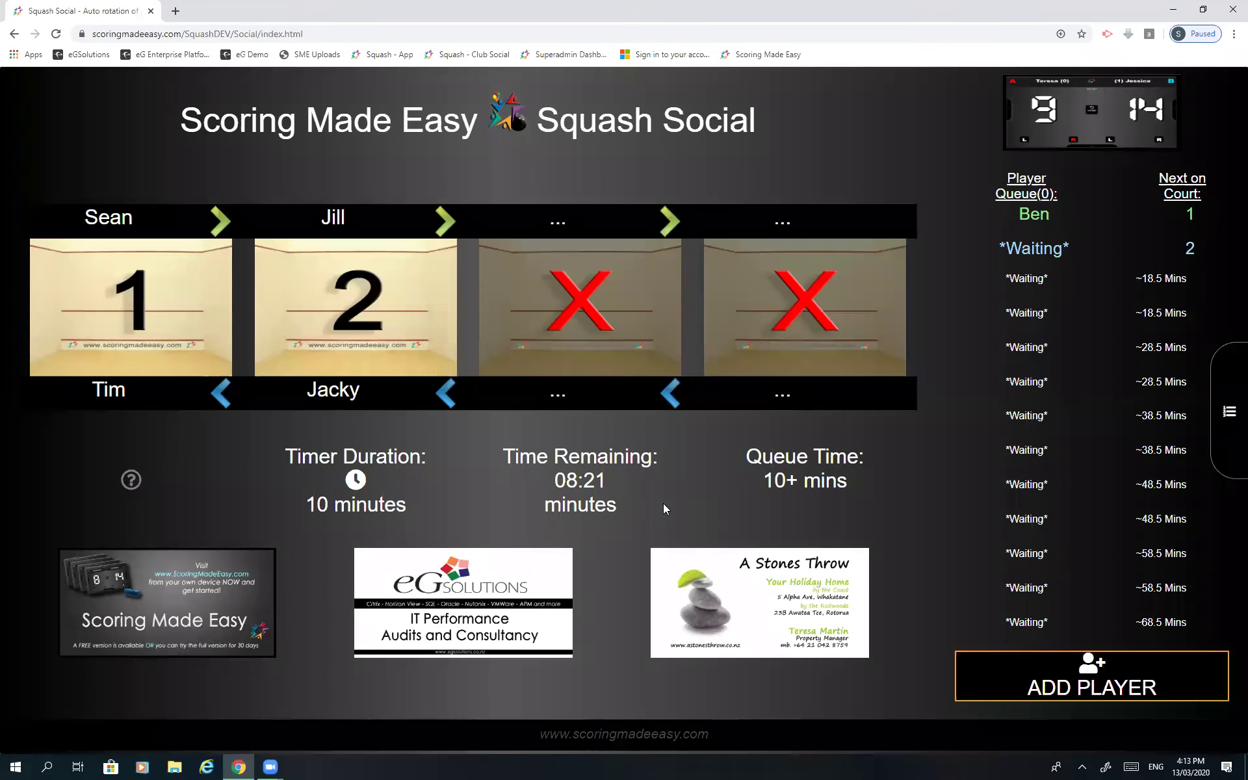
Add Lucy opposite Ben on court 3, then Peter to the waiting queue
{"action": "left_click", "coordinate": [1063, 689]}
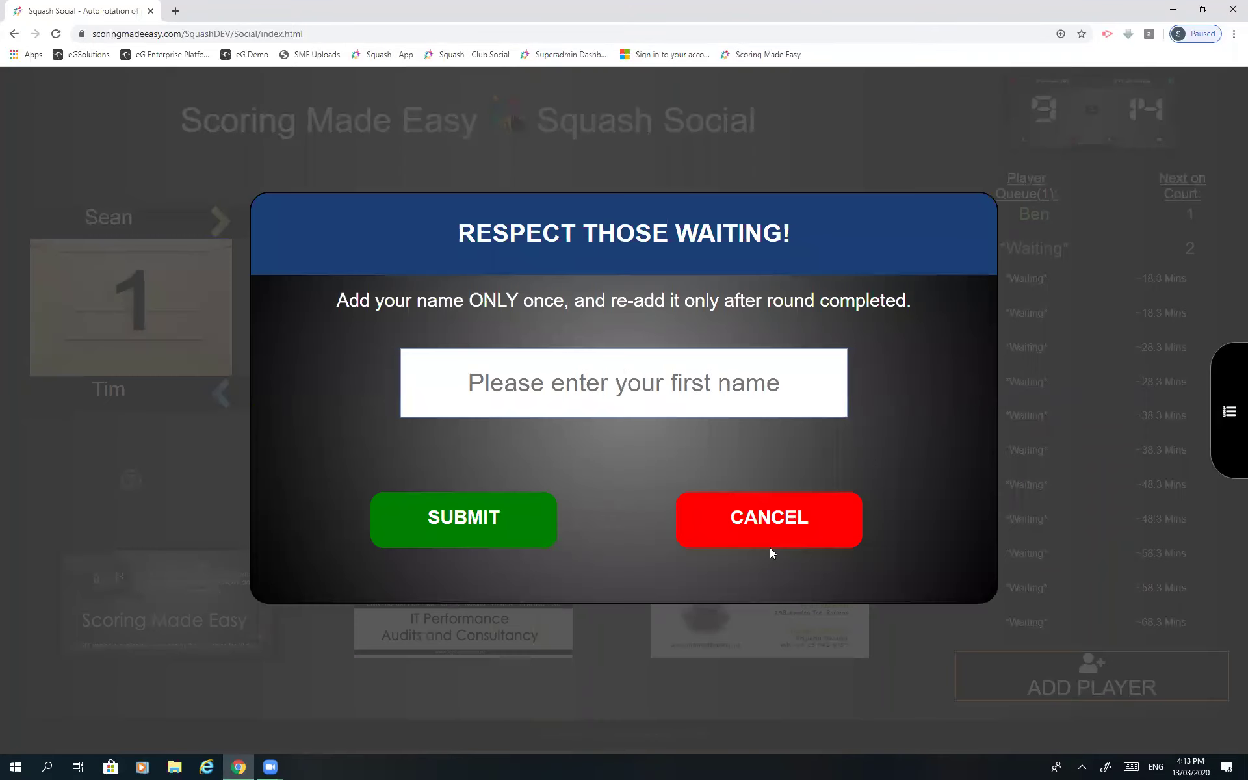
{"action": "type", "text": "Lucy"}
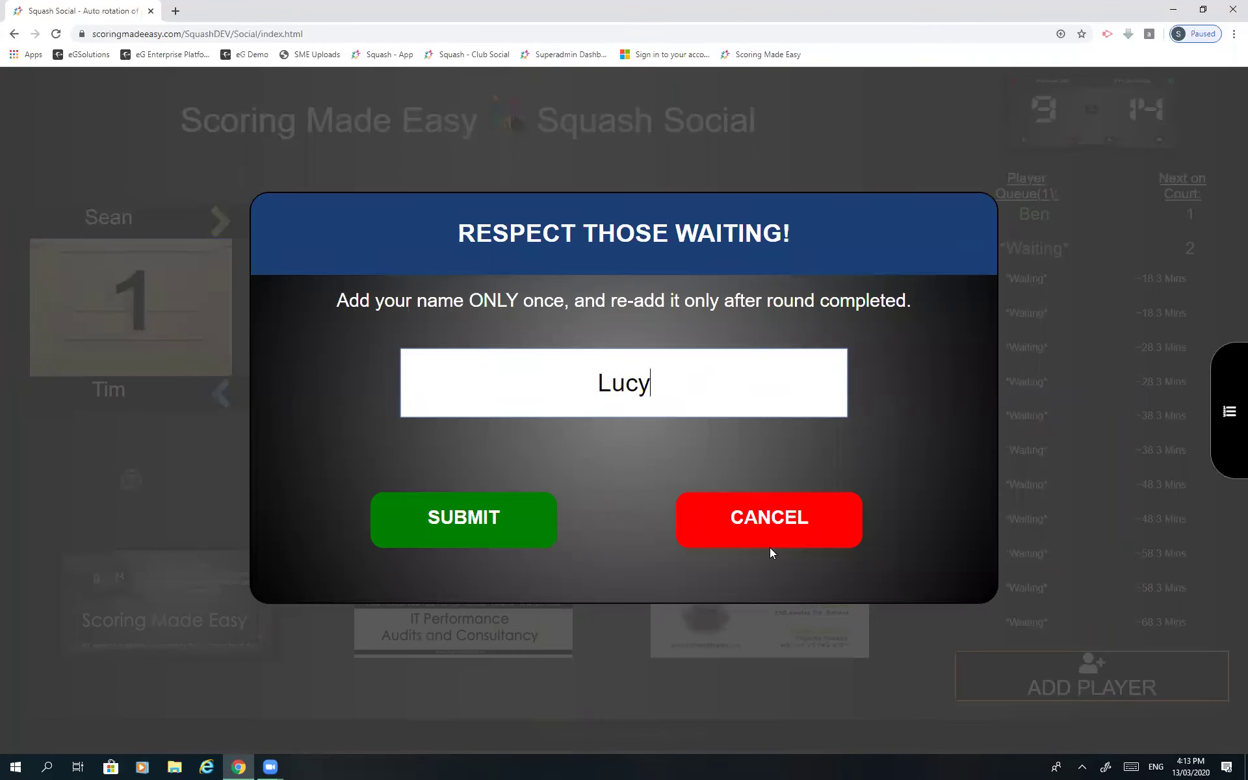
{"action": "left_click", "coordinate": [499, 528]}
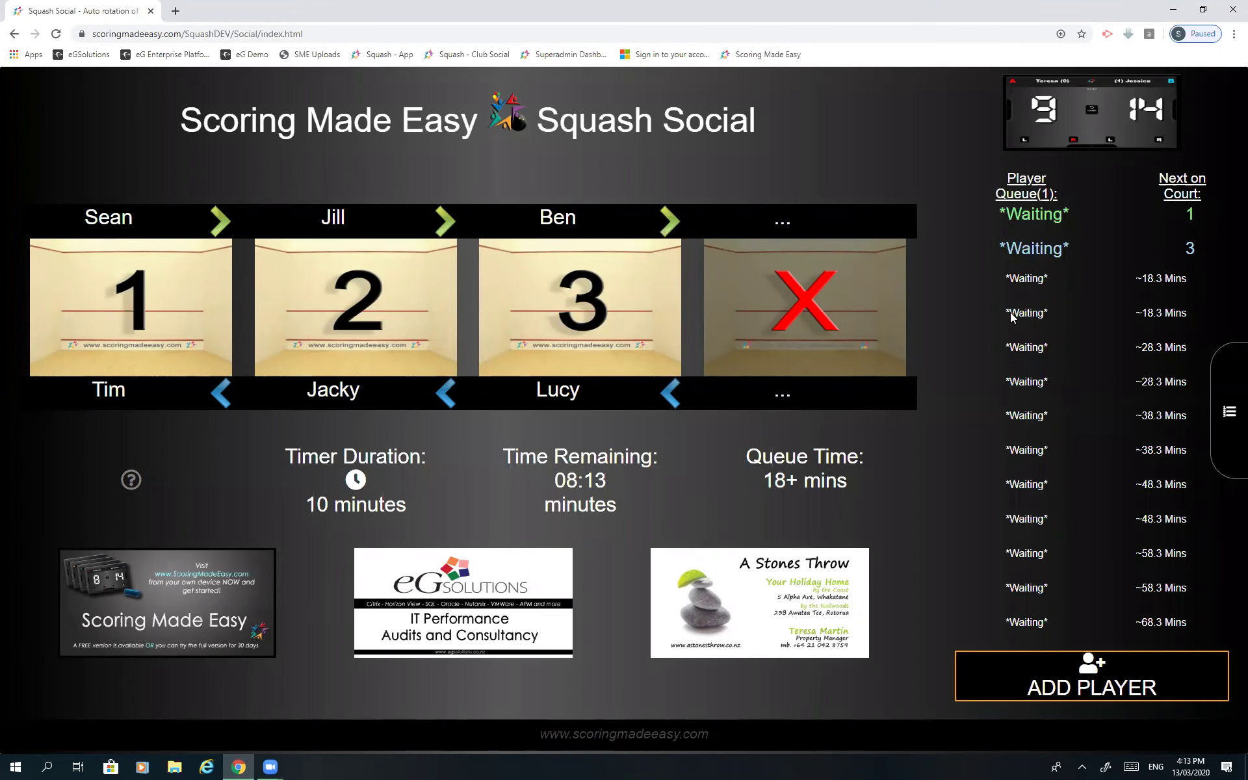
{"action": "left_click", "coordinate": [1091, 680]}
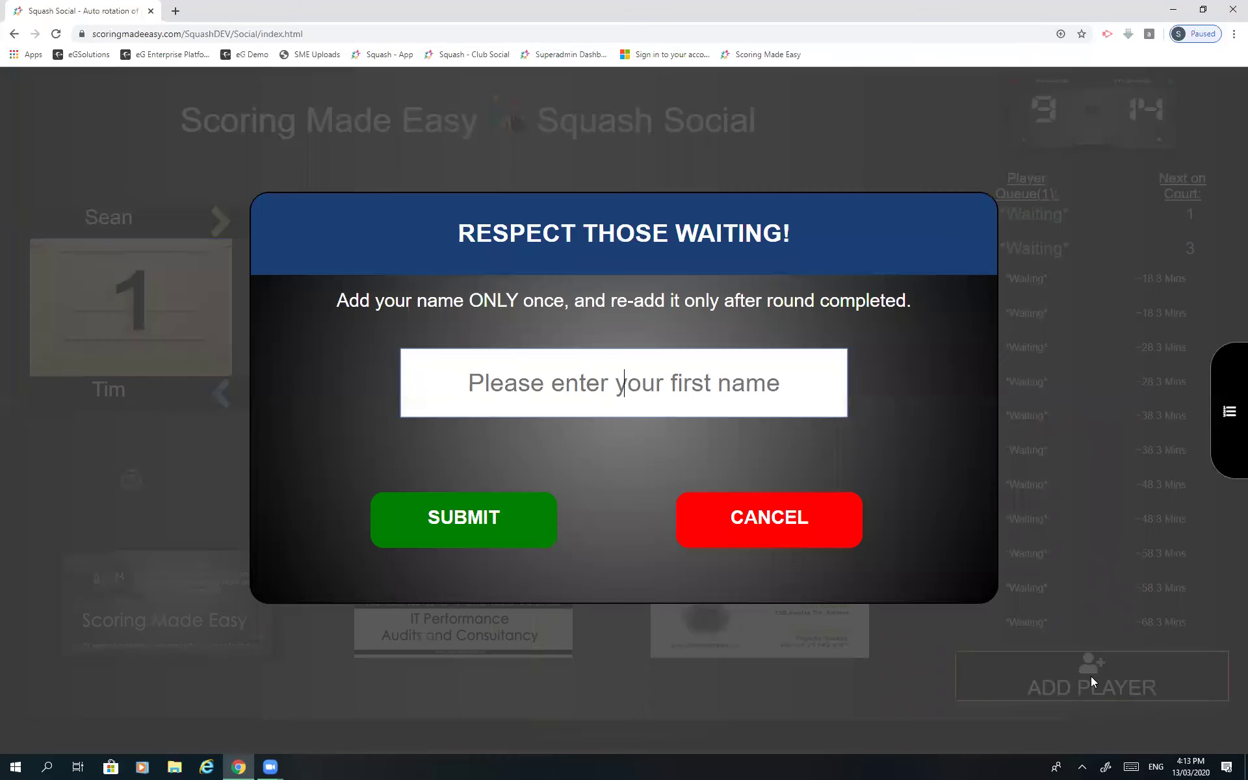
{"action": "type", "text": "Peter"}
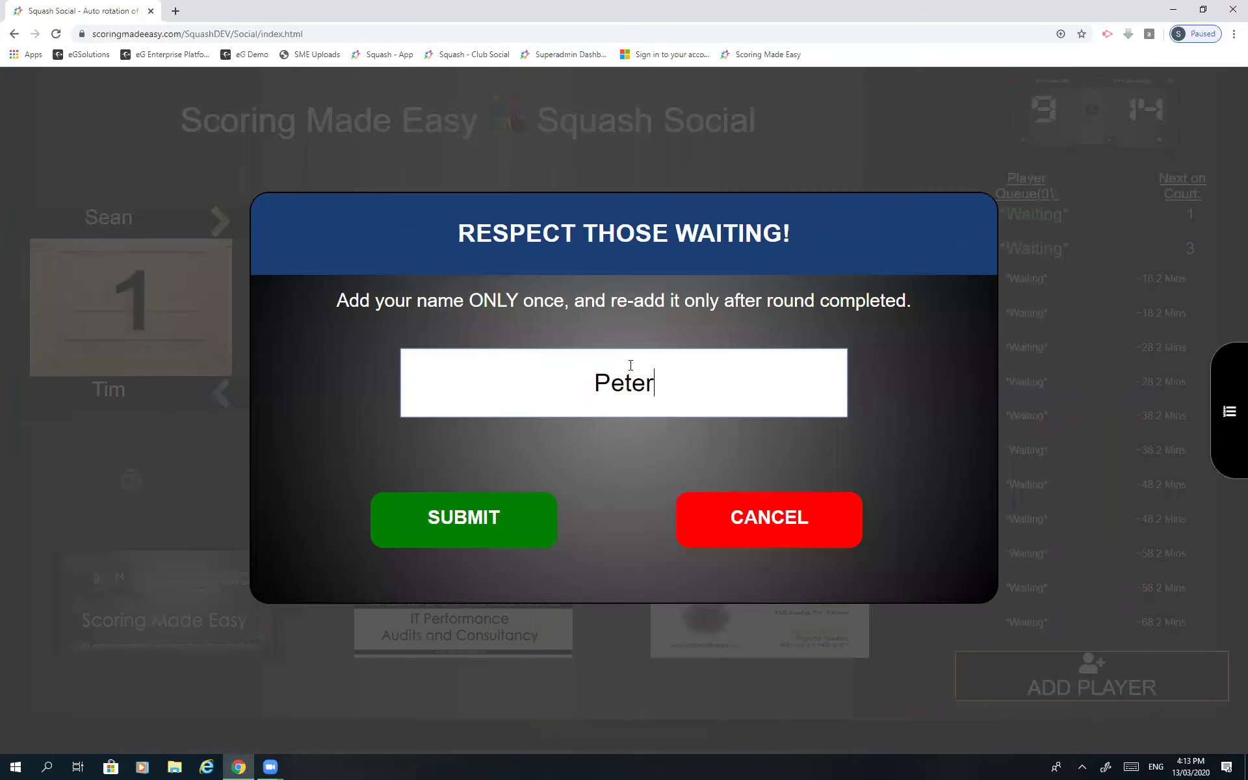
{"action": "key", "text": "Return"}
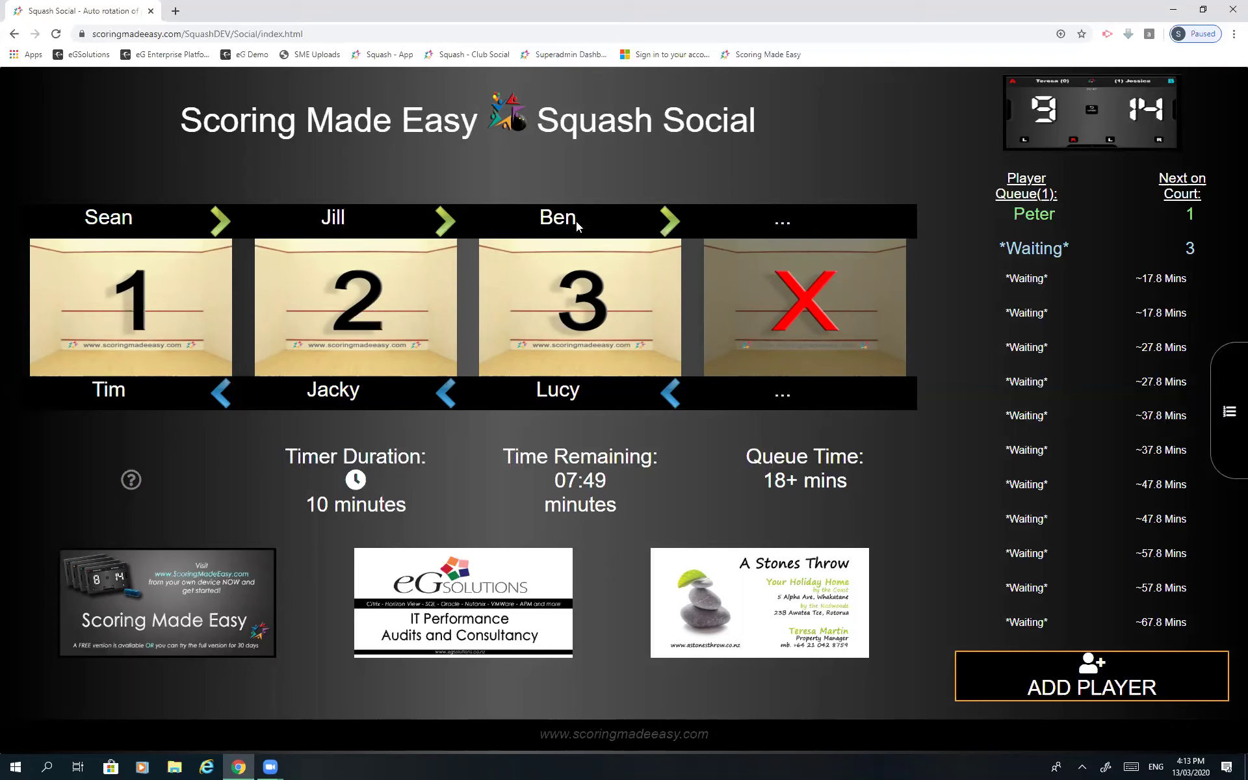
Try adding Ben again, then cancel after the duplicate-name warning
{"action": "left_click", "coordinate": [1088, 681]}
{"action": "type", "text": "Ben"}
{"action": "key", "text": "Return"}
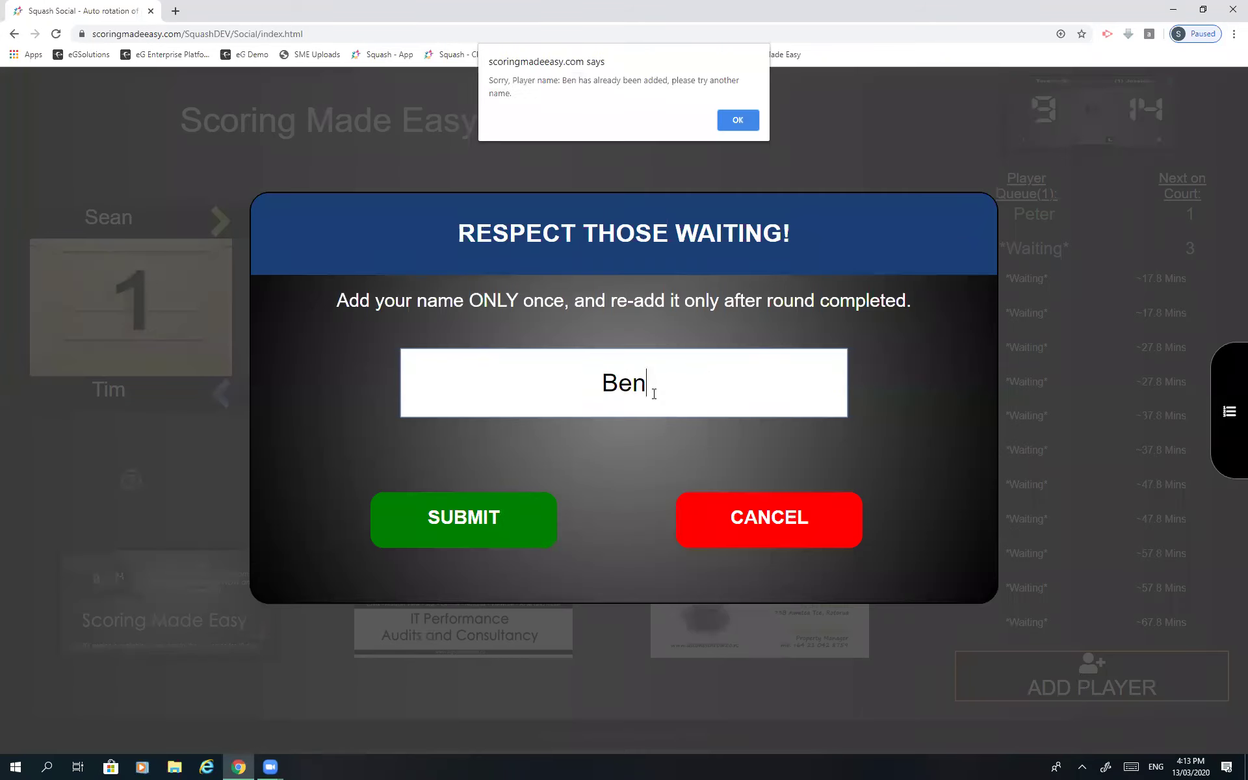
{"action": "left_click", "coordinate": [738, 121]}
{"action": "left_click", "coordinate": [772, 520]}
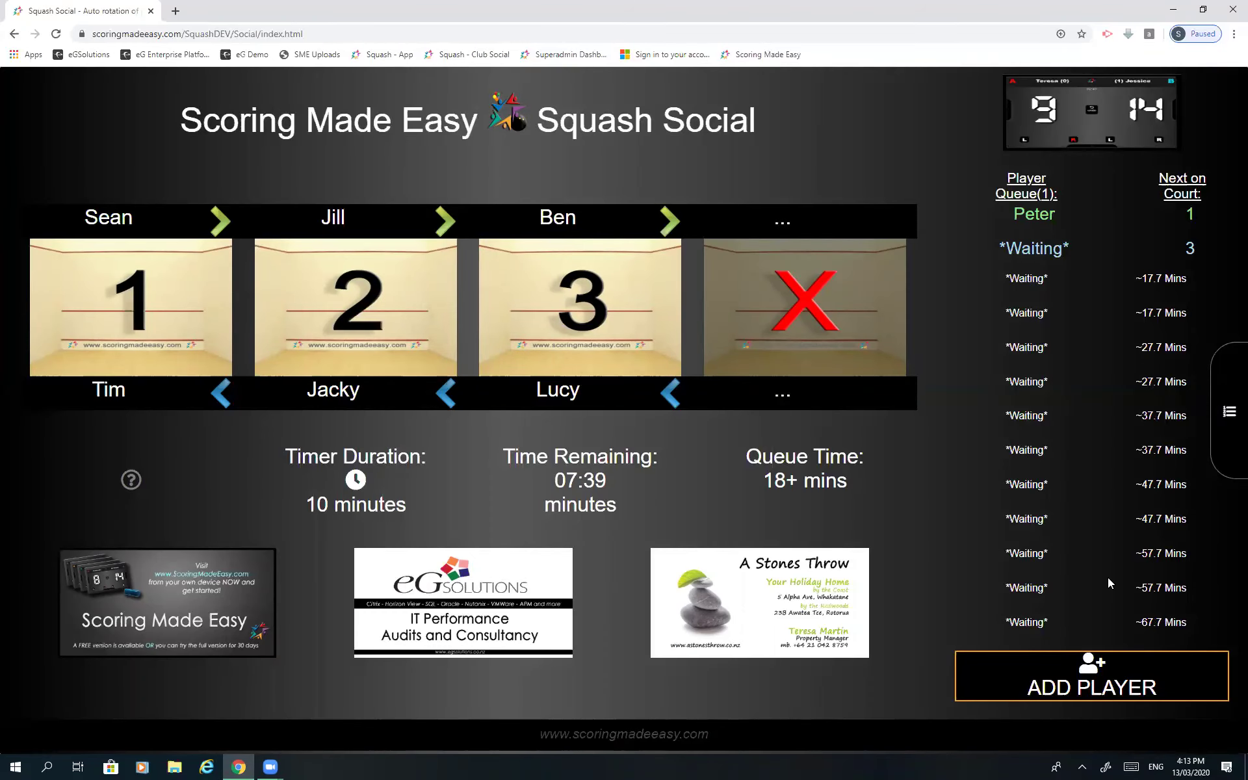
Add Felix to the queue, replacing the leftover name Ben
{"action": "left_click", "coordinate": [1098, 673]}
{"action": "left_click_drag", "start_coordinate": [657, 383], "coordinate": [565, 385]}
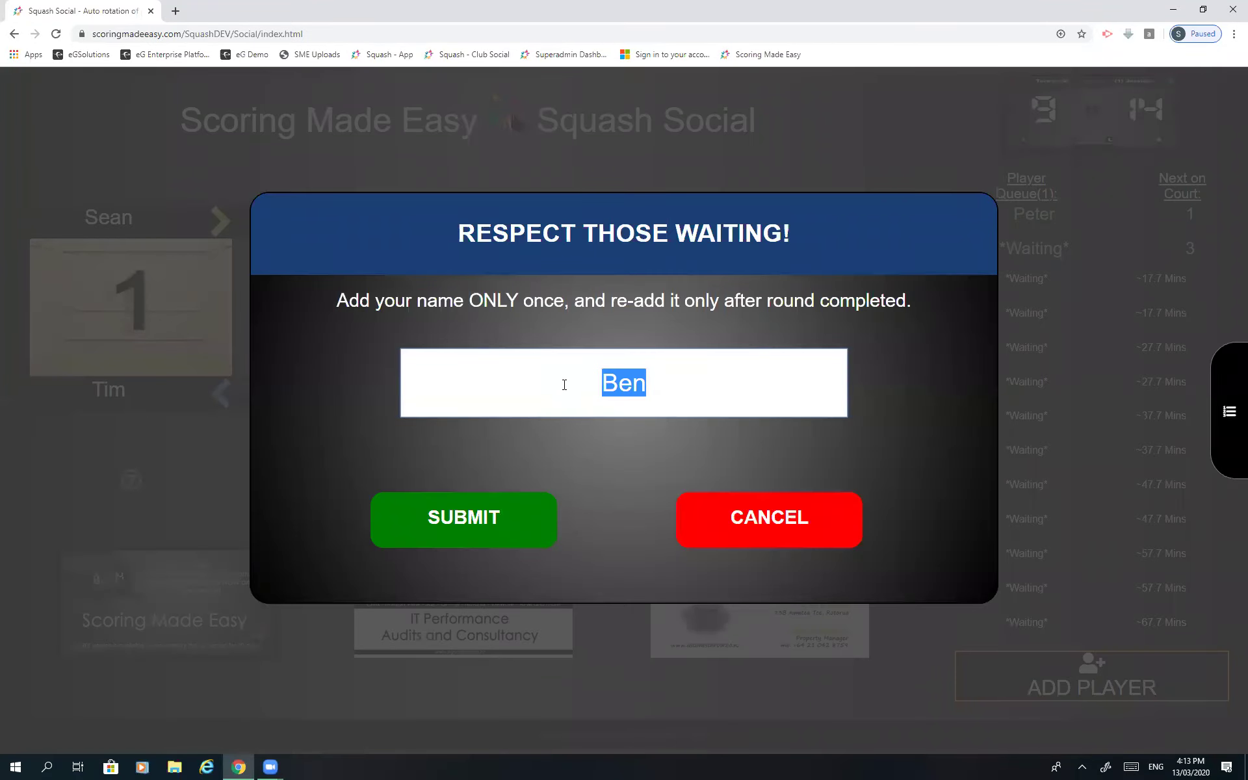
{"action": "type", "text": "Felix"}
{"action": "key", "text": "Return"}
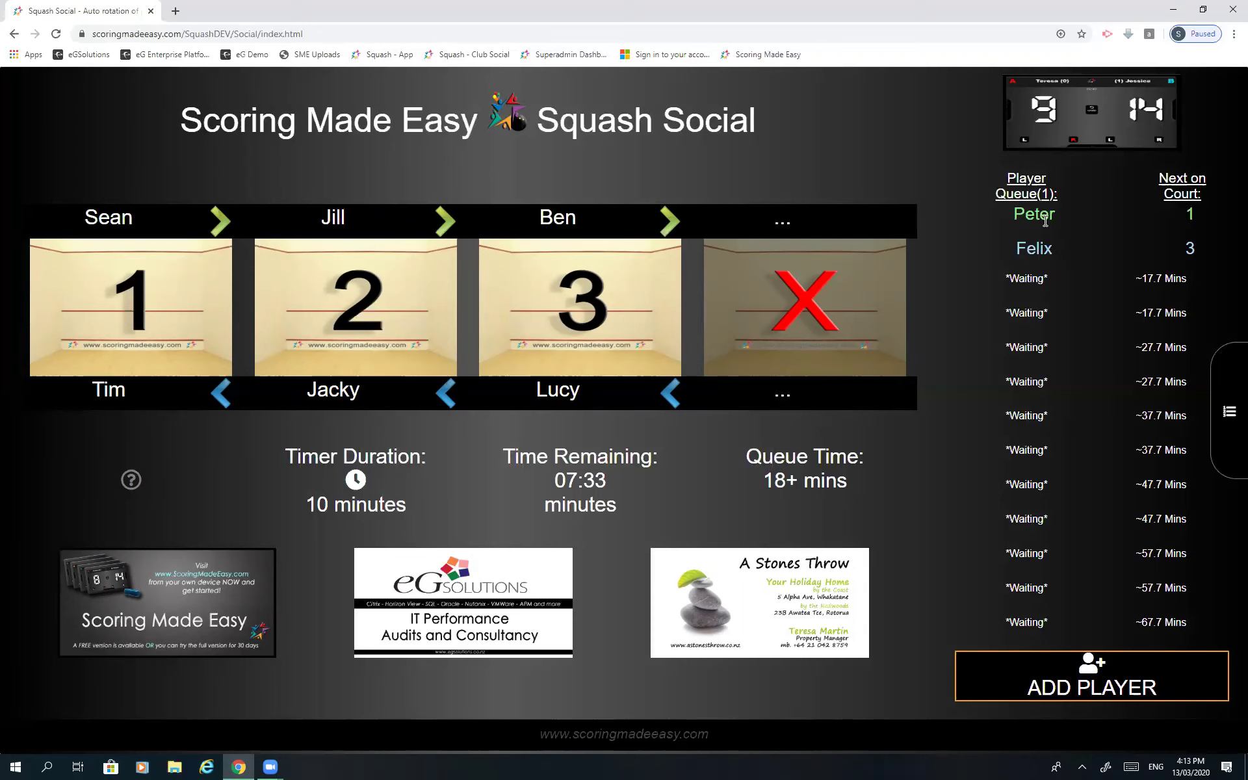
Add Tom and Betty to the waiting queue behind Felix
{"action": "left_click", "coordinate": [1090, 696]}
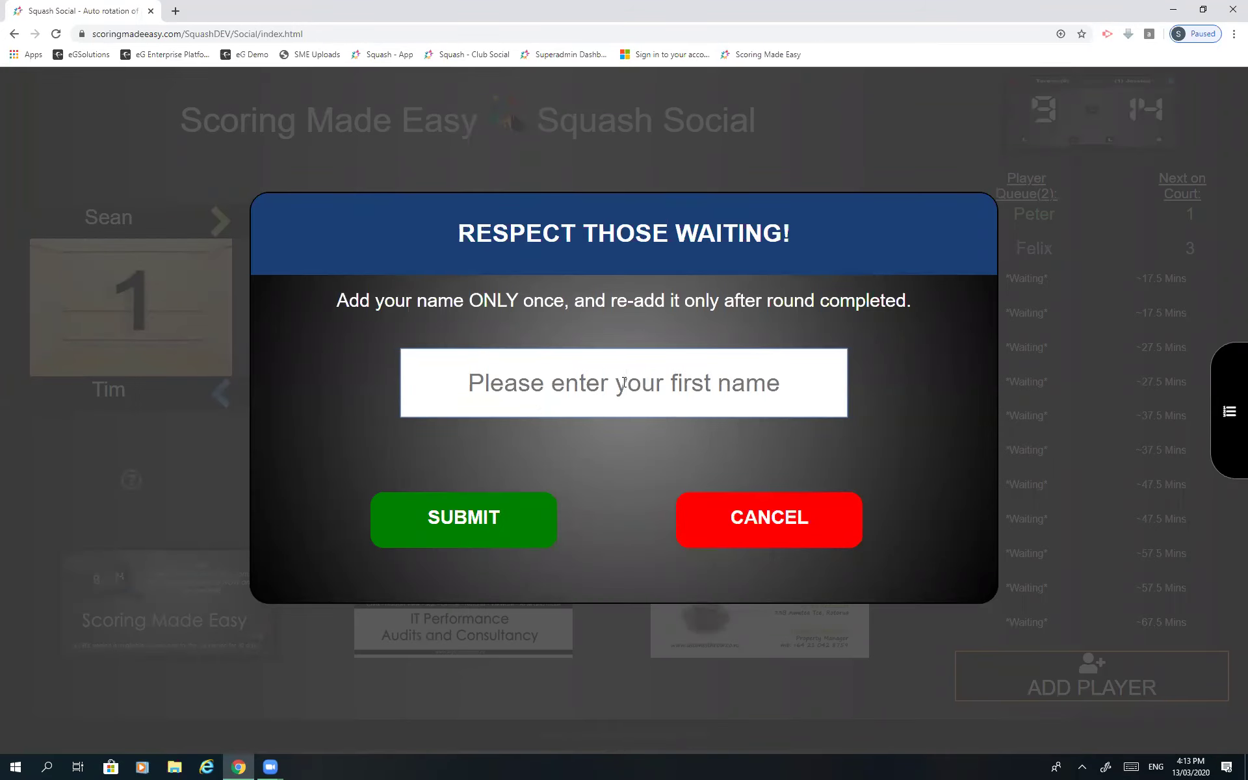
{"action": "type", "text": "Tom"}
{"action": "key", "text": "Return"}
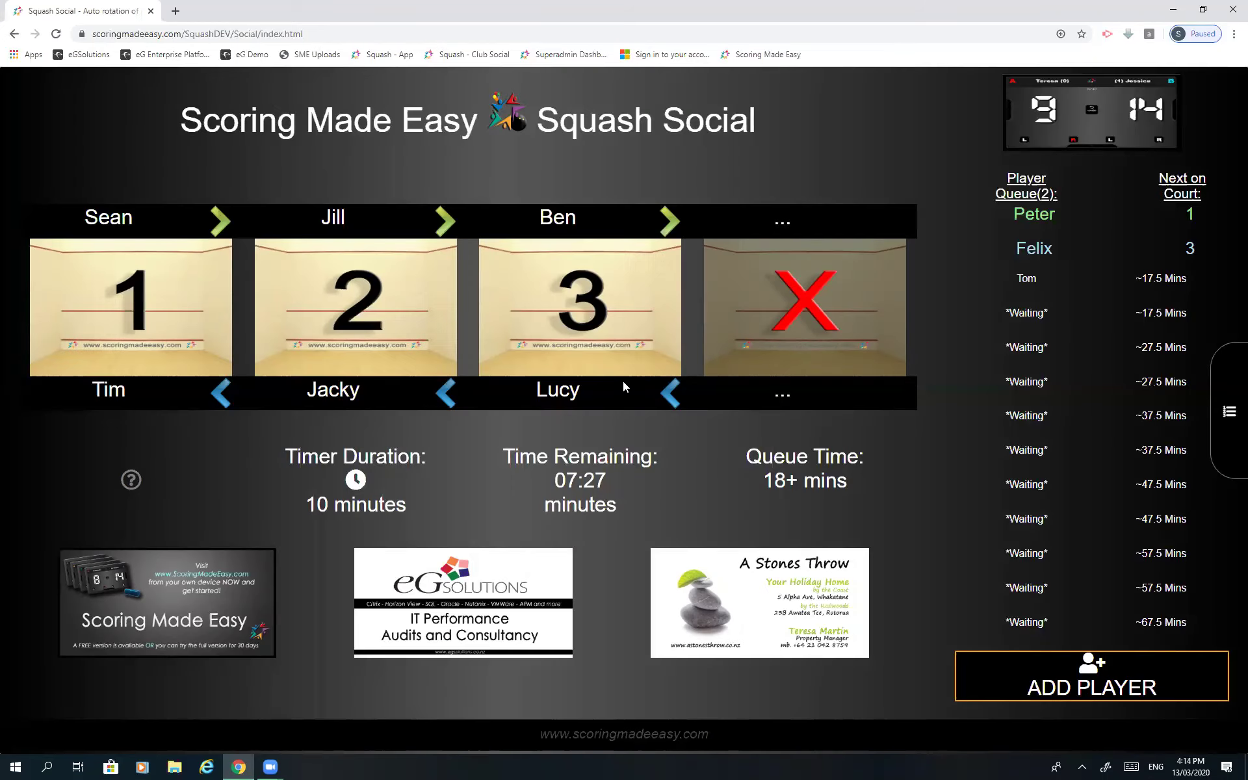
{"action": "left_click", "coordinate": [1067, 671]}
{"action": "type", "text": "Betty"}
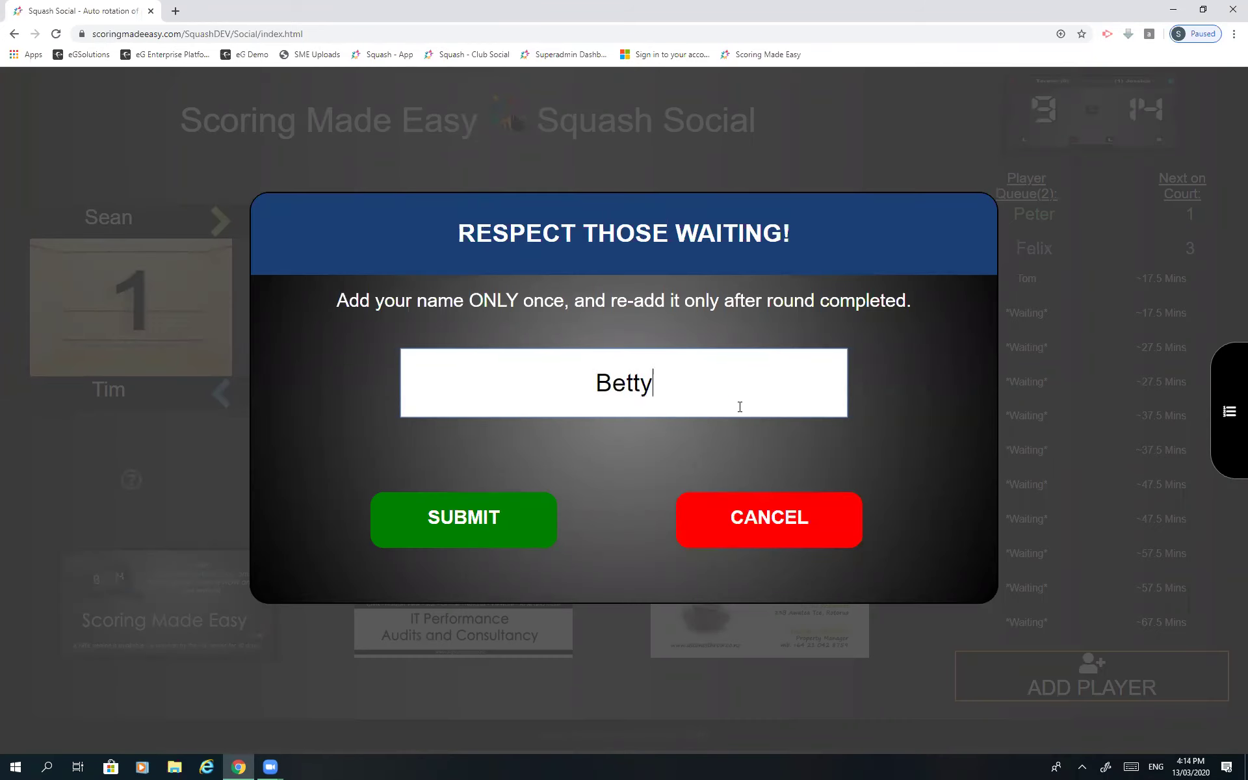
{"action": "key", "text": "Return"}
Add Benjamin and Frank to the queue, correcting a typo in Frank
{"action": "left_click", "coordinate": [1096, 685]}
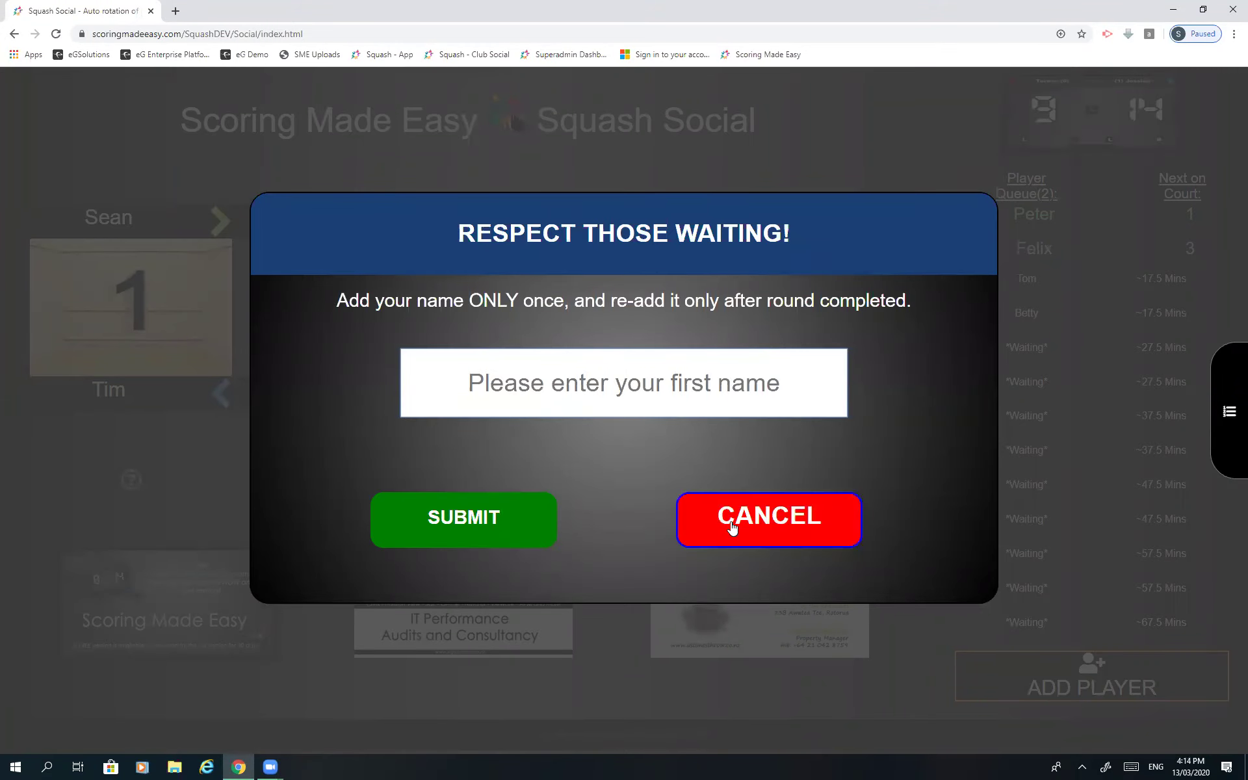
{"action": "type", "text": "Benjamin"}
{"action": "key", "text": "Return"}
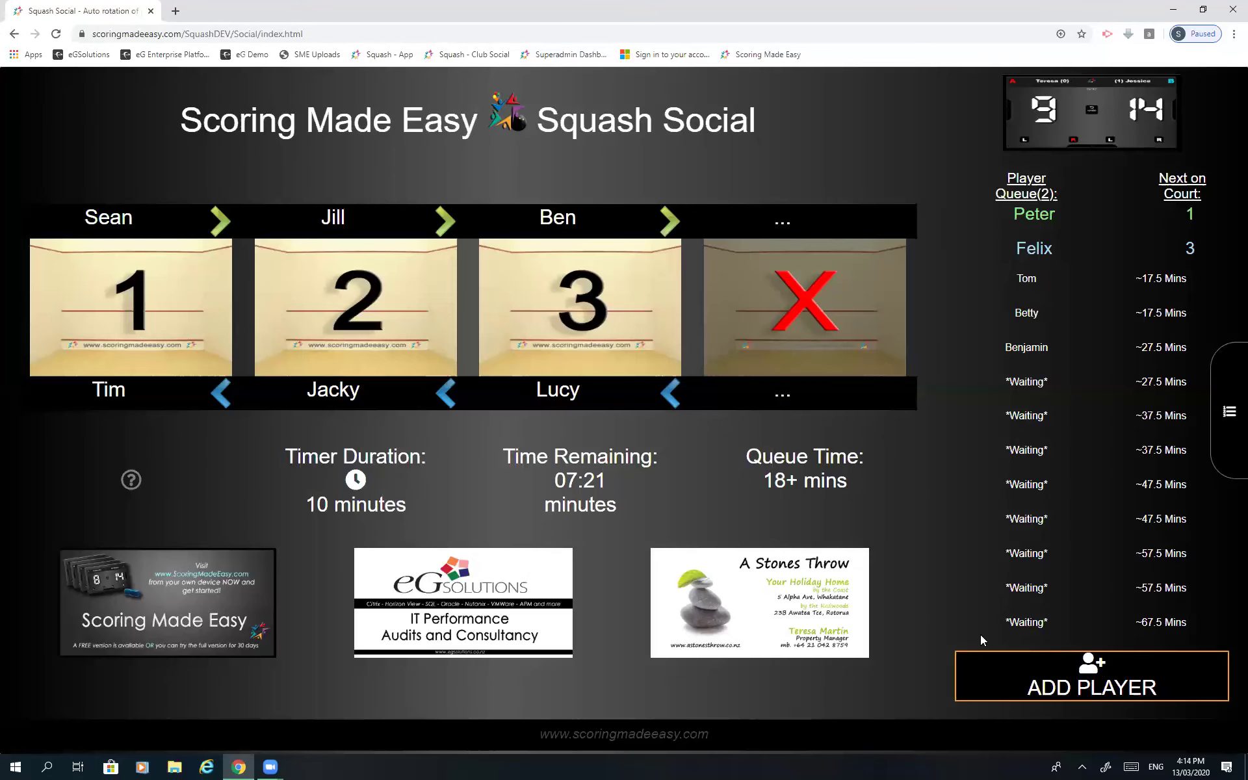
{"action": "left_click", "coordinate": [1014, 676]}
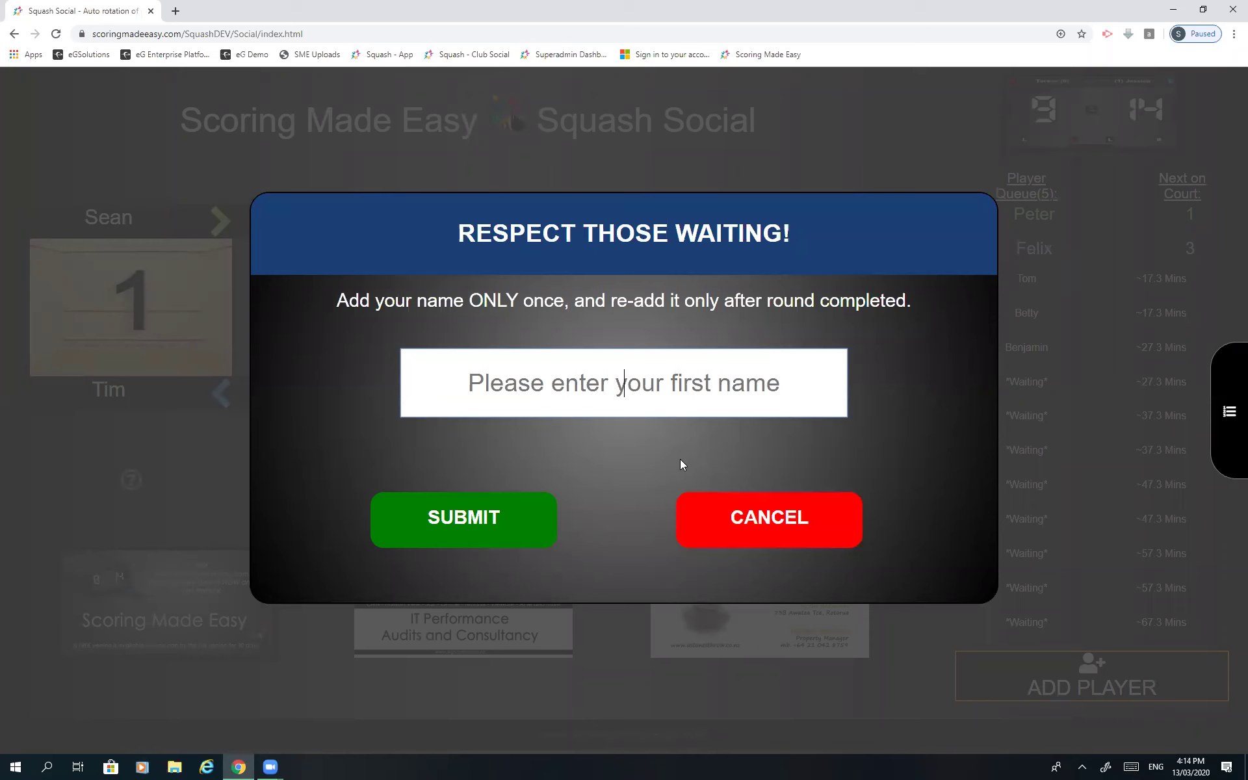
{"action": "type", "text": "Fran"}
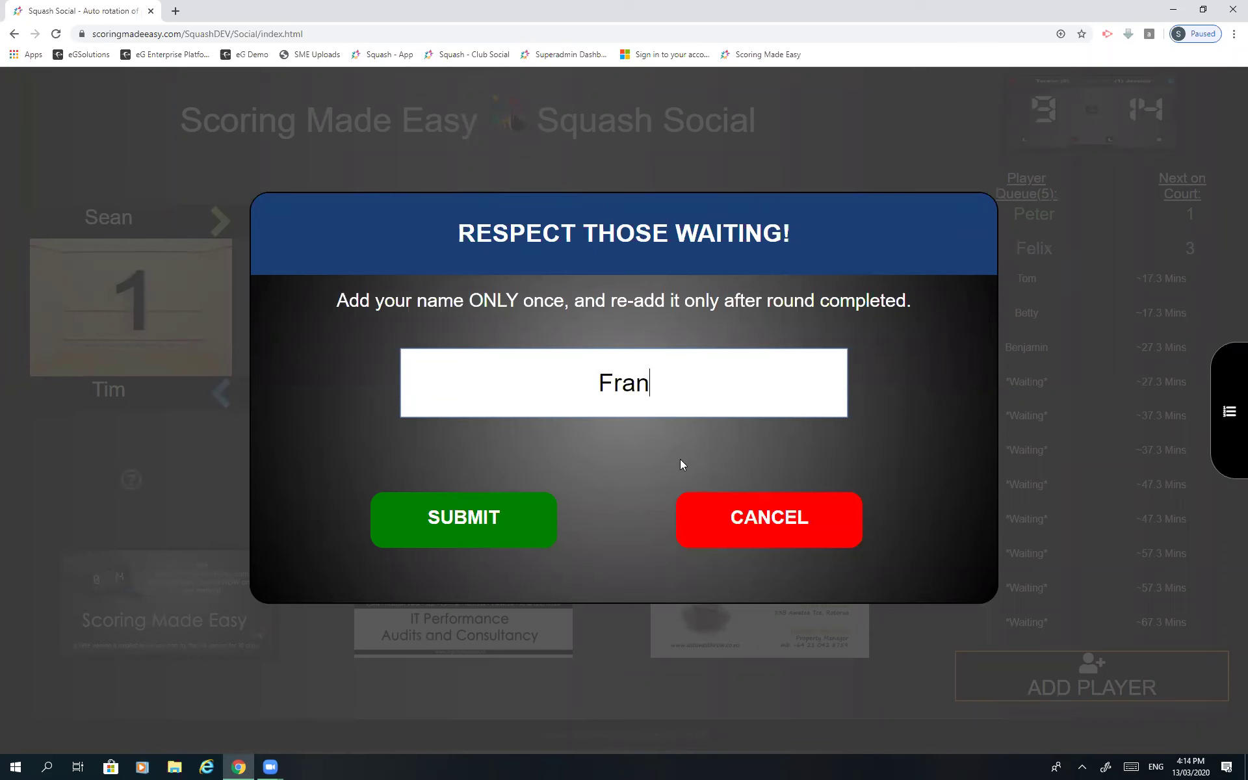
{"action": "type", "text": "k"}
{"action": "key", "text": "Return"}
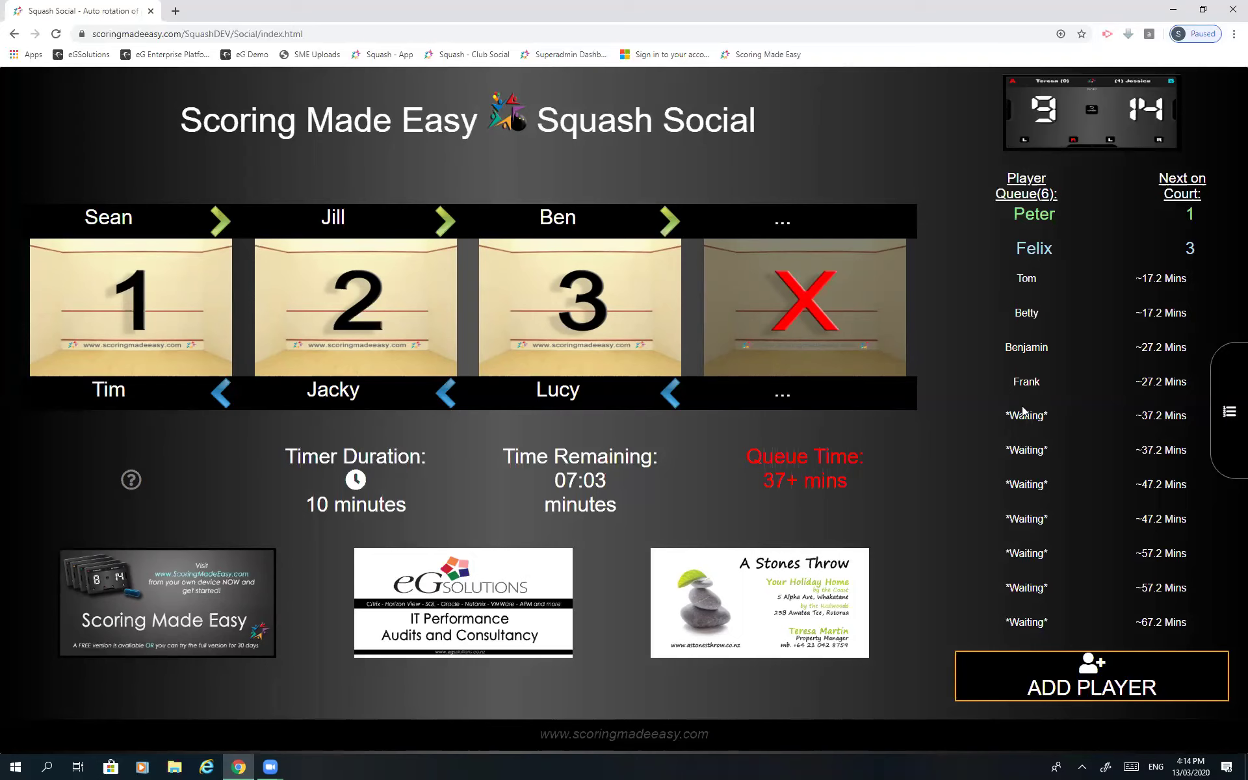
Set the round timer duration to 7.5 minutes
{"action": "left_click", "coordinate": [356, 480]}
{"action": "left_click", "coordinate": [267, 372]}
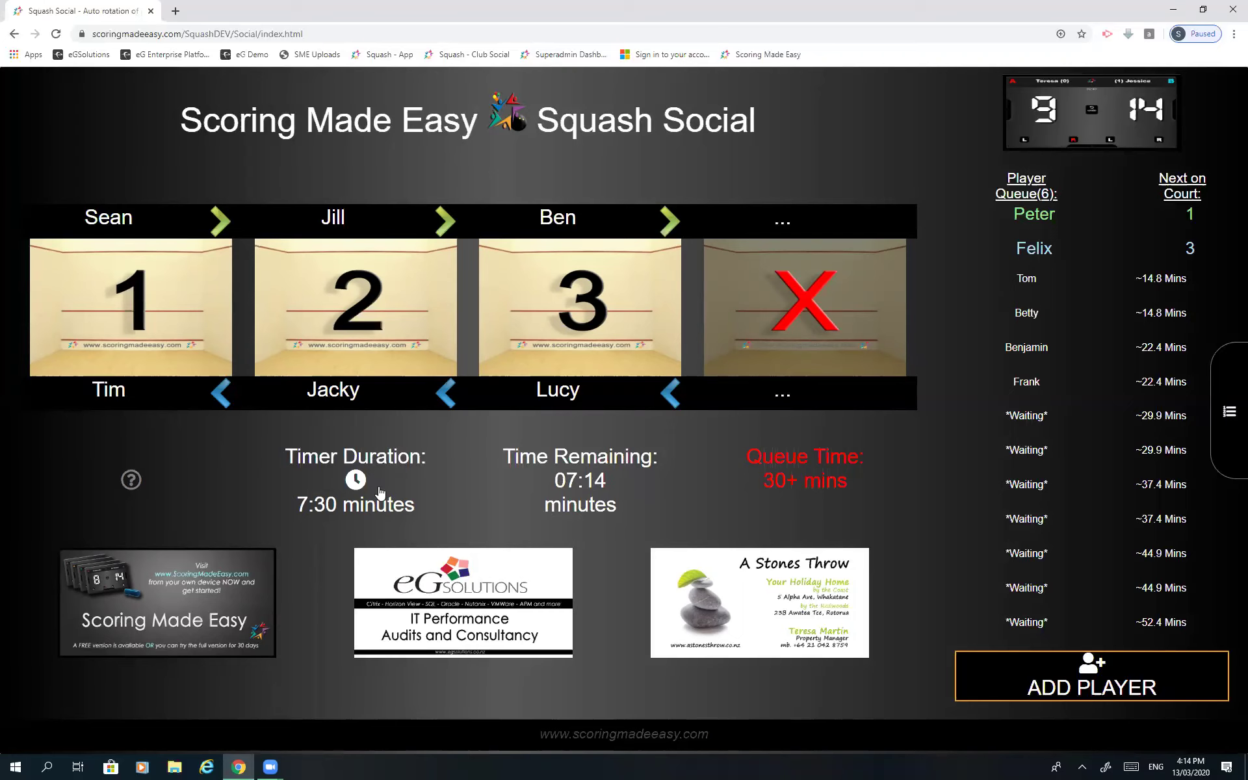
{"action": "left_click", "coordinate": [359, 481]}
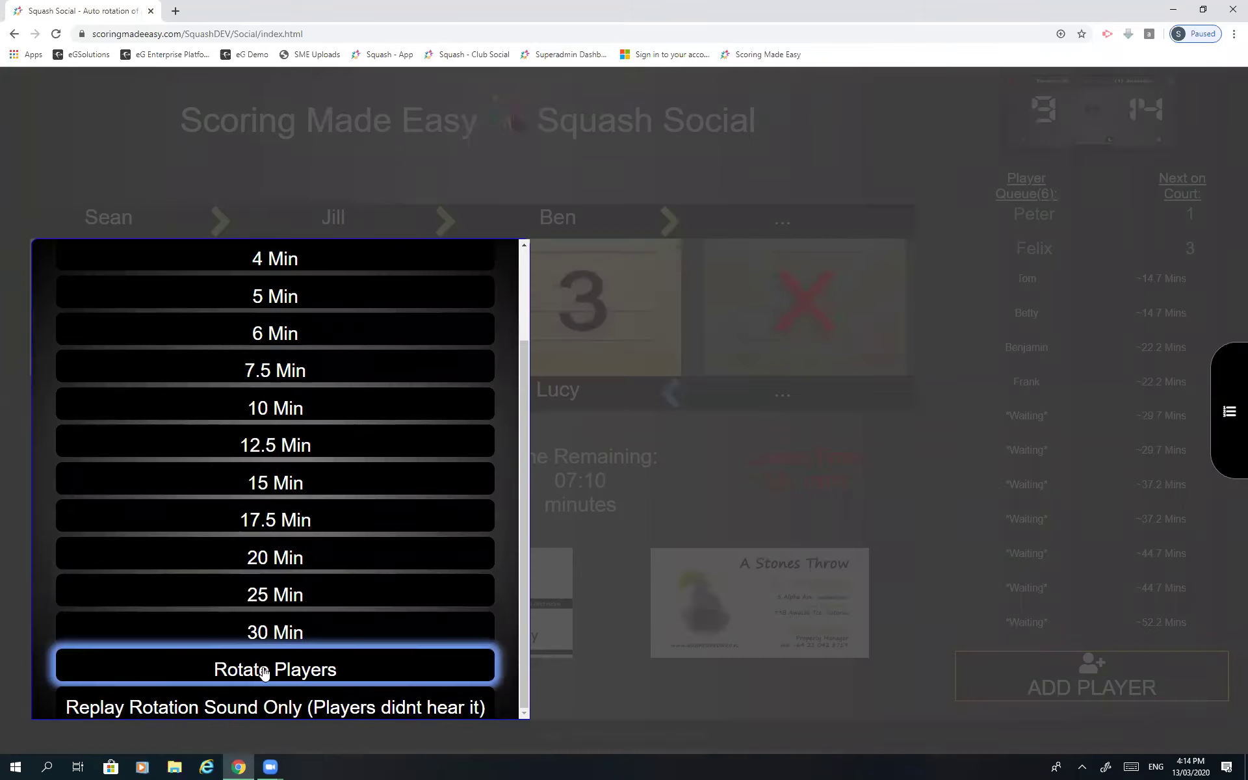
Rotate players, pairing Peter–Jacky, Sean–Lucy and Jill–Felix on the courts
{"action": "left_click", "coordinate": [564, 550]}
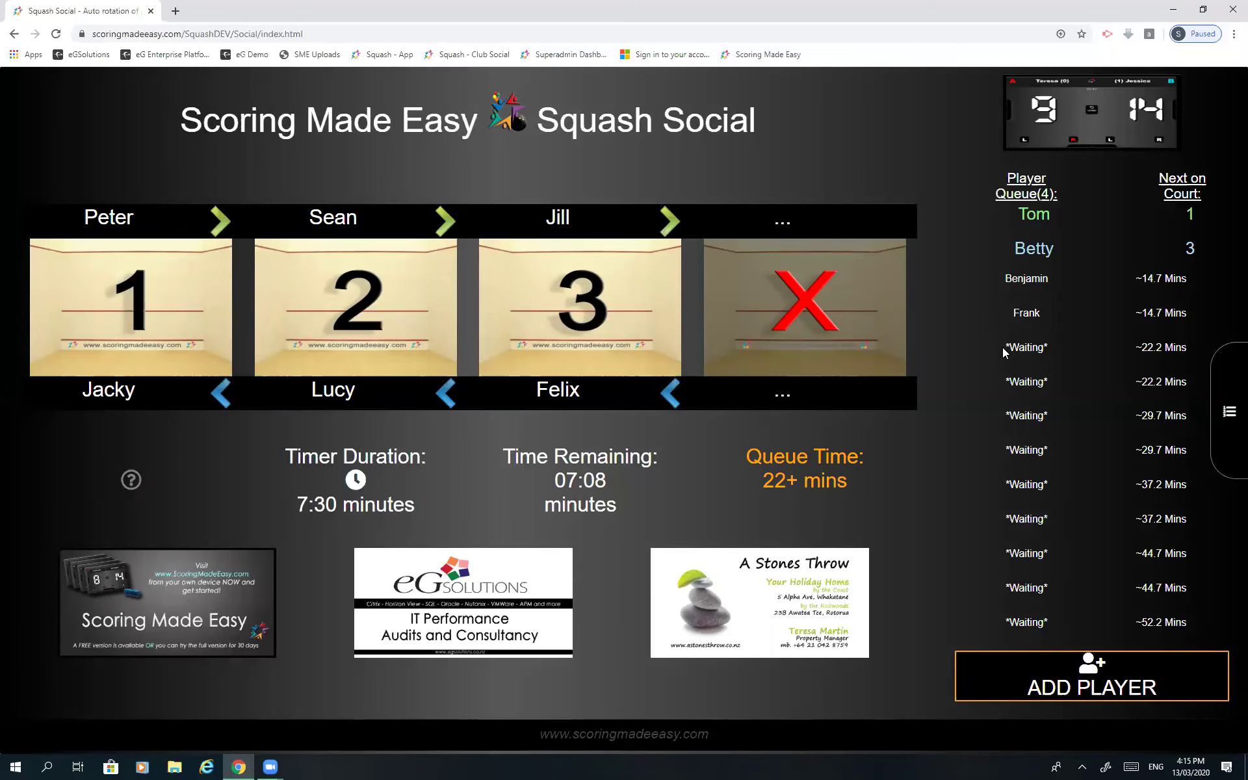
Add players Ben and Adam, placing them behind Frank in the queue
{"action": "left_click", "coordinate": [1081, 682]}
{"action": "type", "text": "Ben"}
{"action": "key", "text": "Return"}
{"action": "left_click", "coordinate": [1111, 689]}
{"action": "type", "text": "Adam"}
{"action": "key", "text": "Return"}
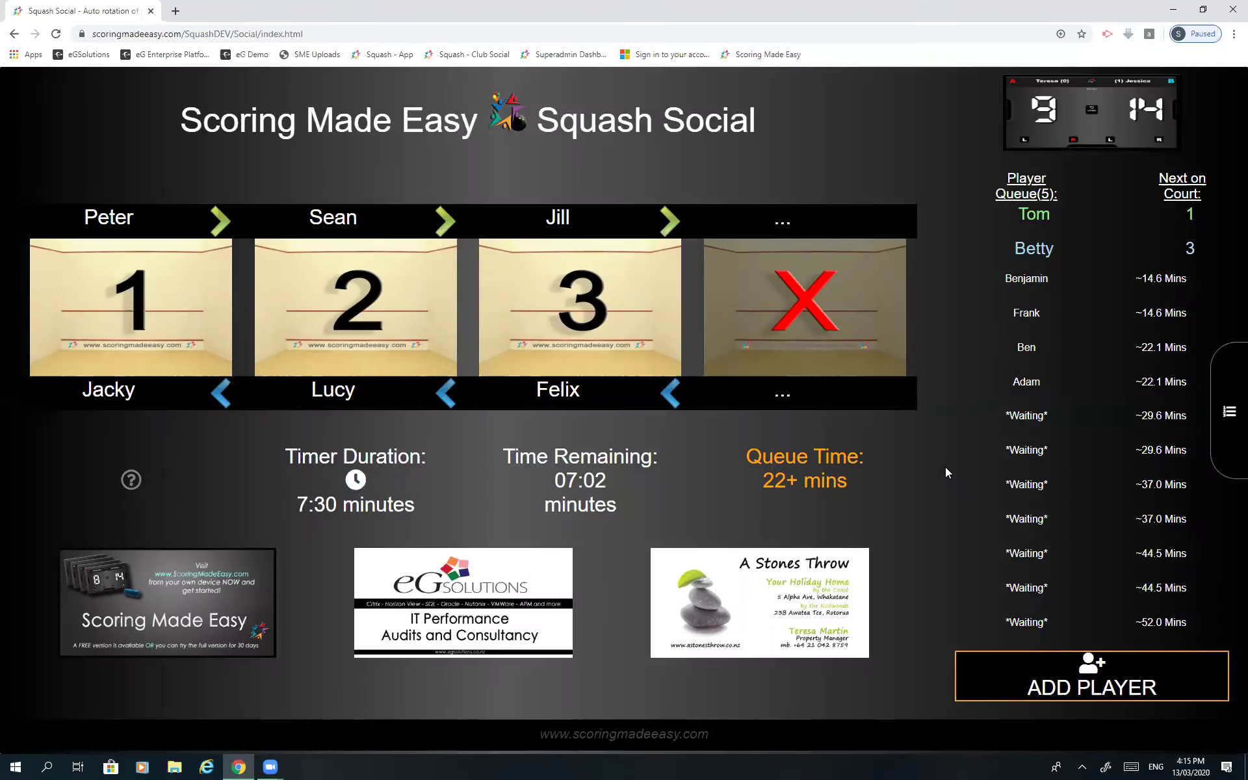